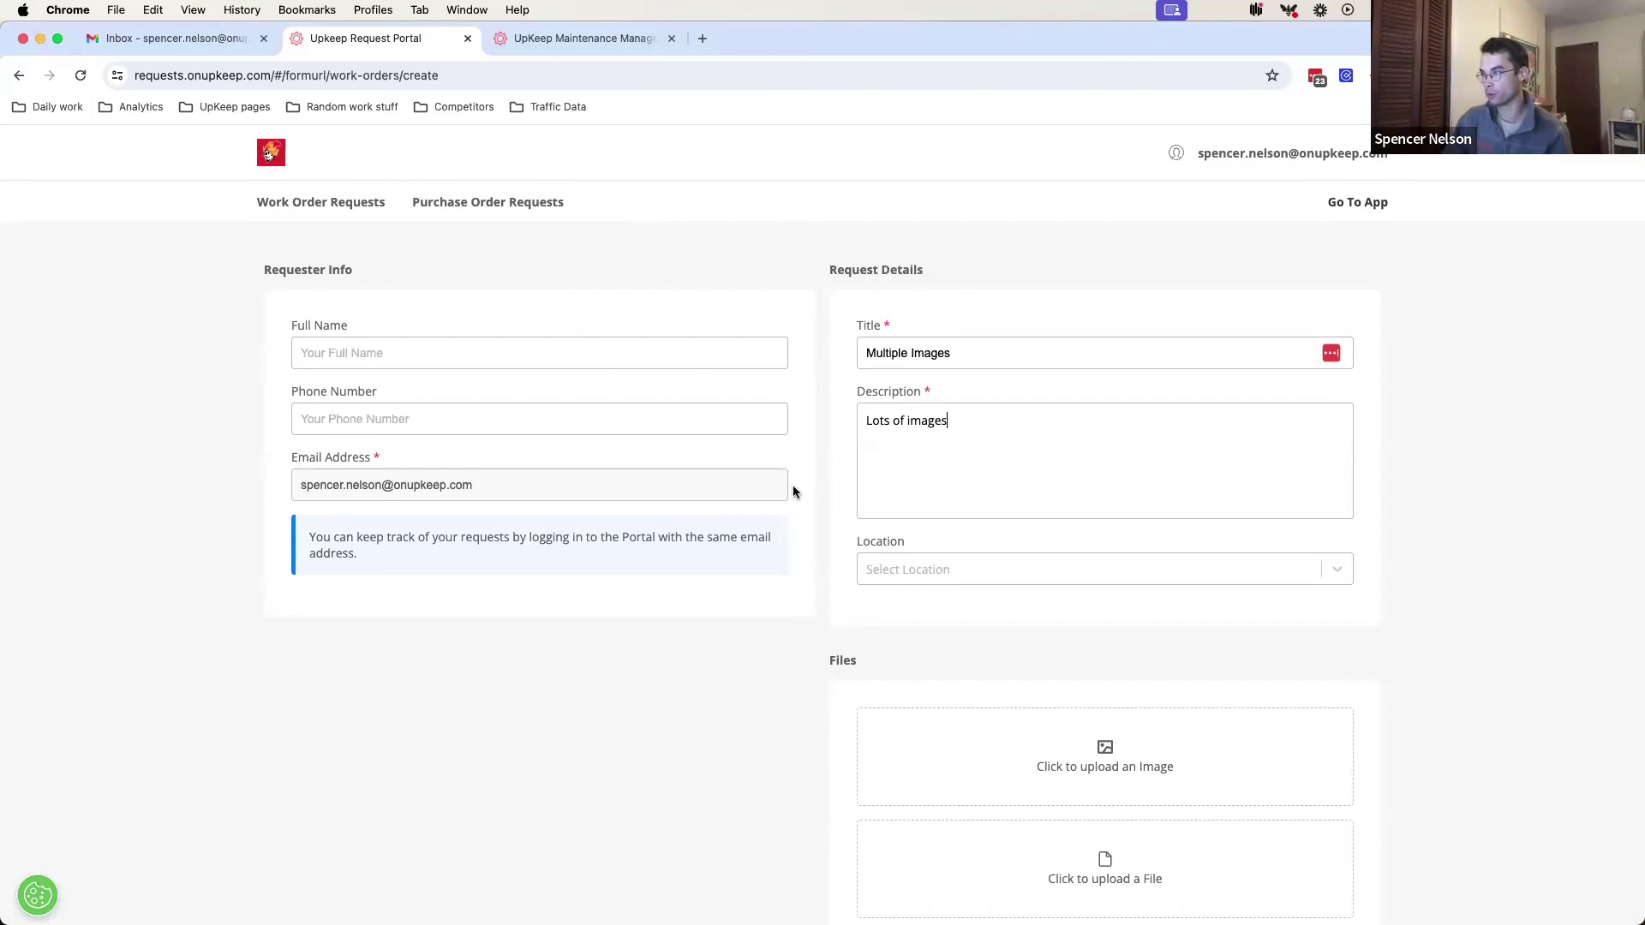
Step: Attach IMG_4158, IMG_8103 and IMG_3420 to the Multiple Images request and submit it
scroll(780, 480, down, 5)
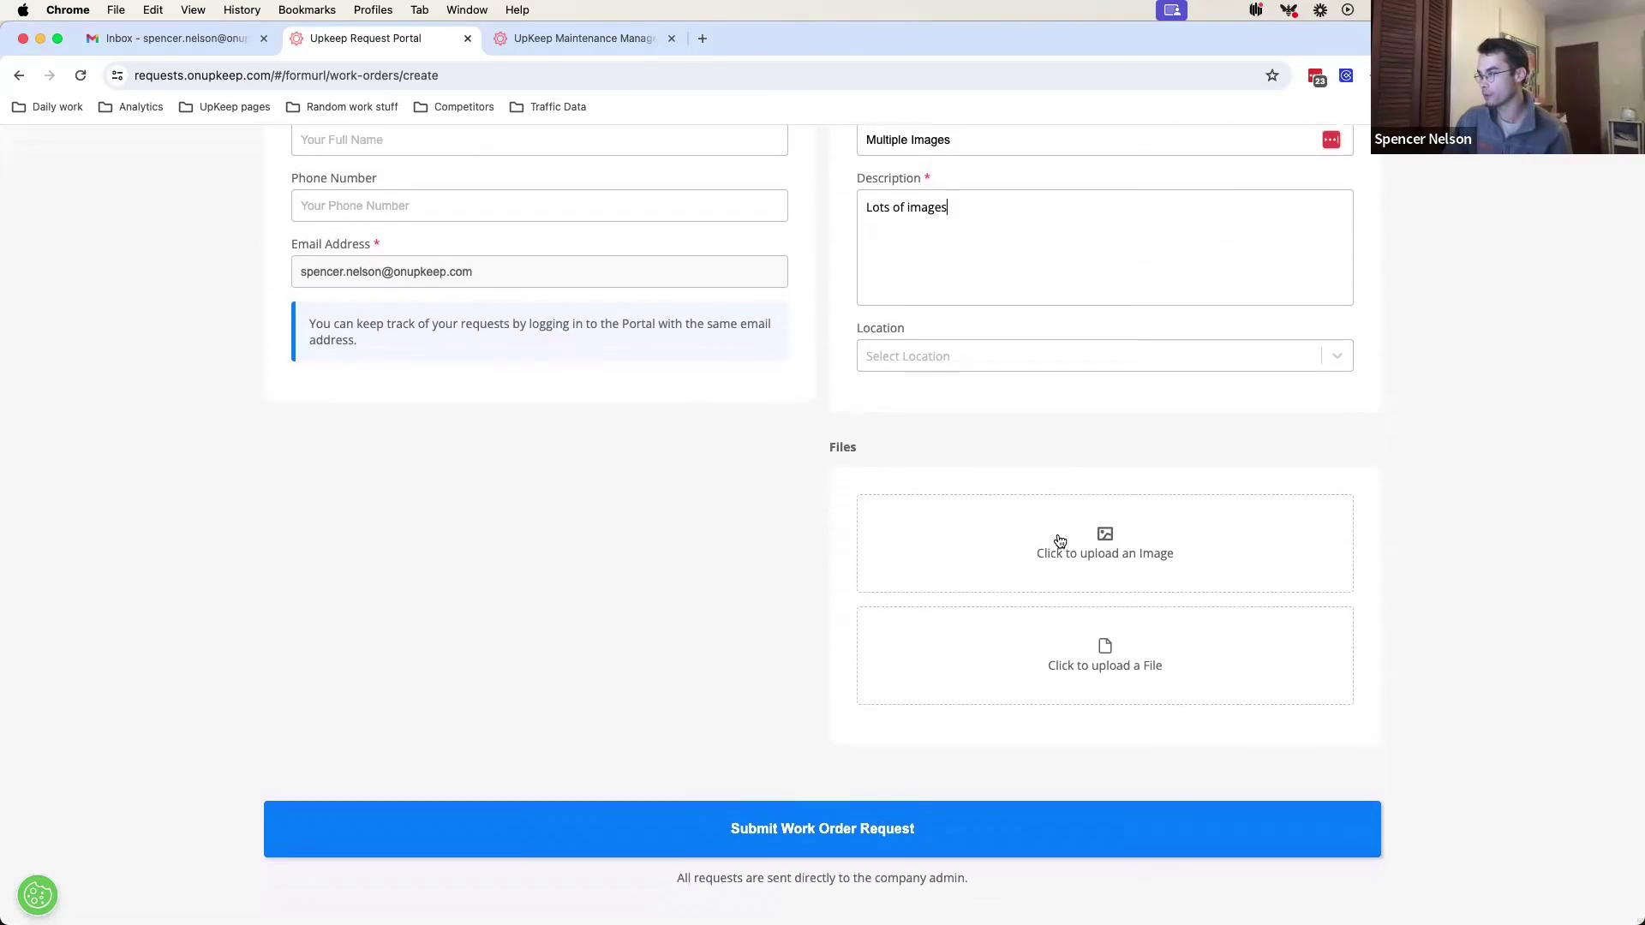
click(1059, 540)
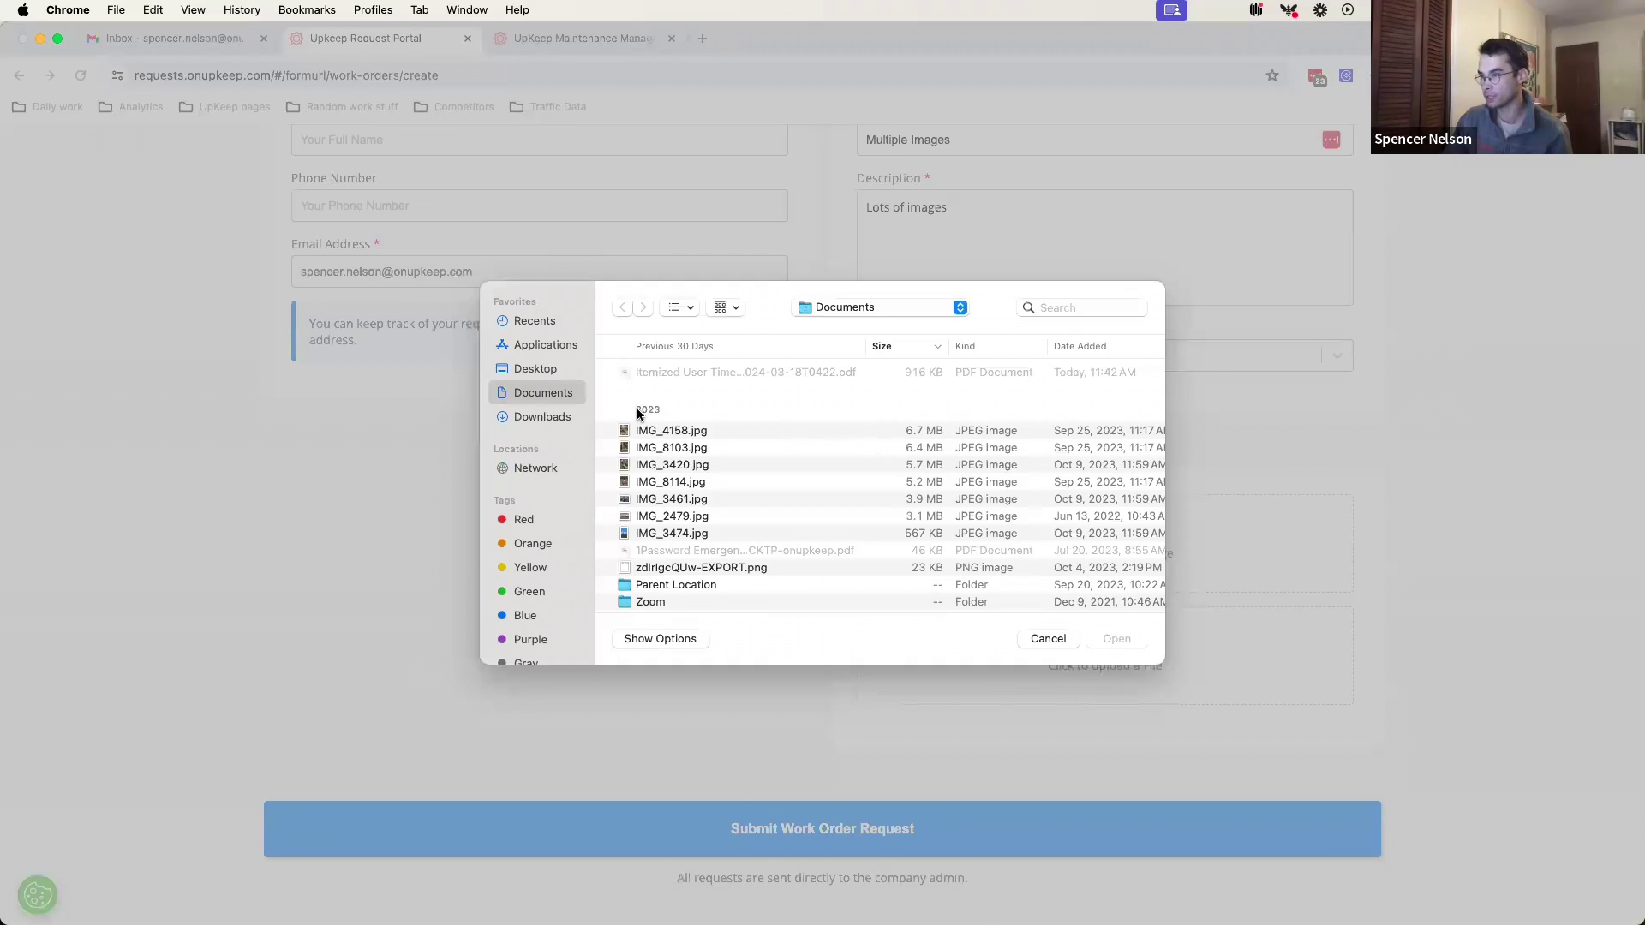
click(707, 430)
key(Down)
key(shift+Down)
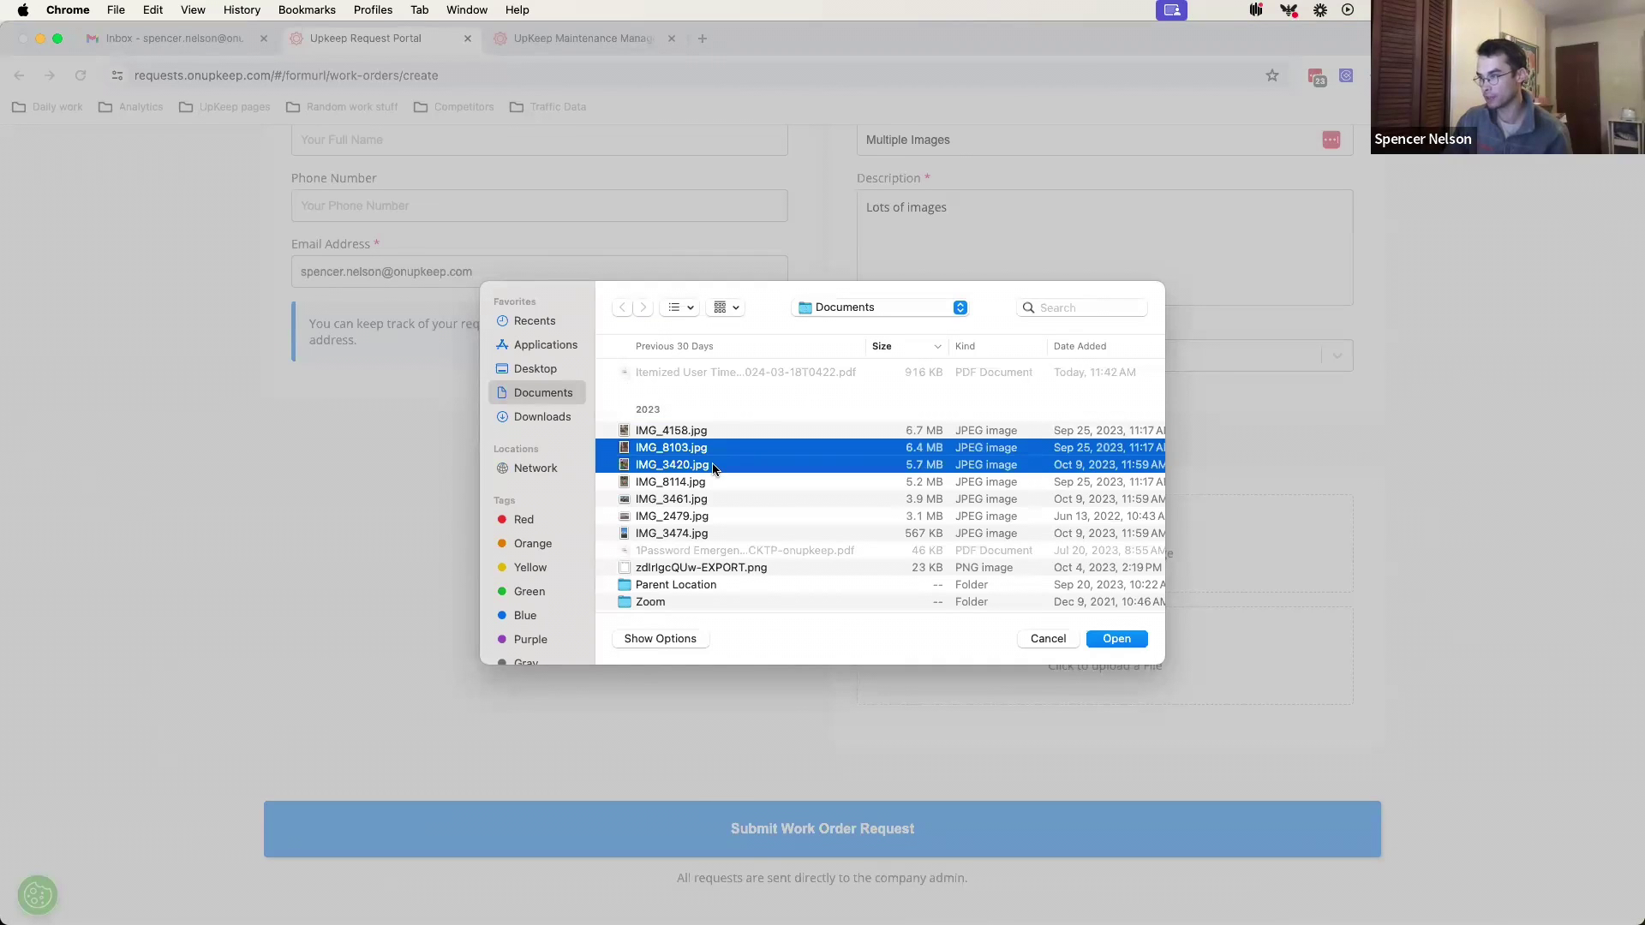
super+click(720, 431)
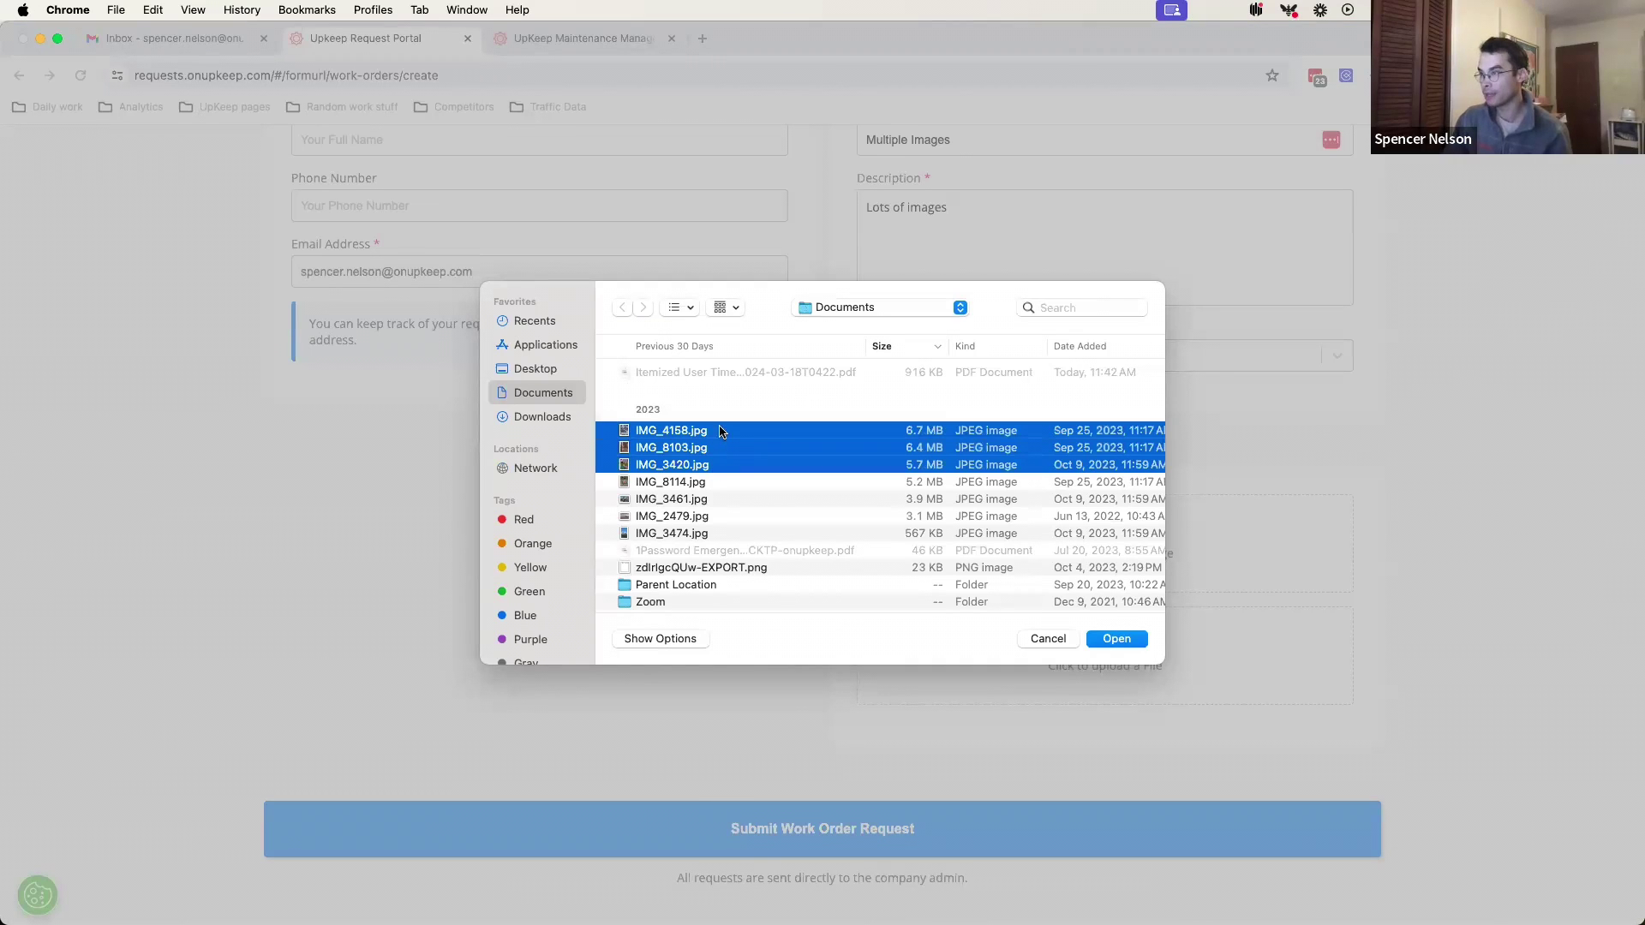
click(1115, 639)
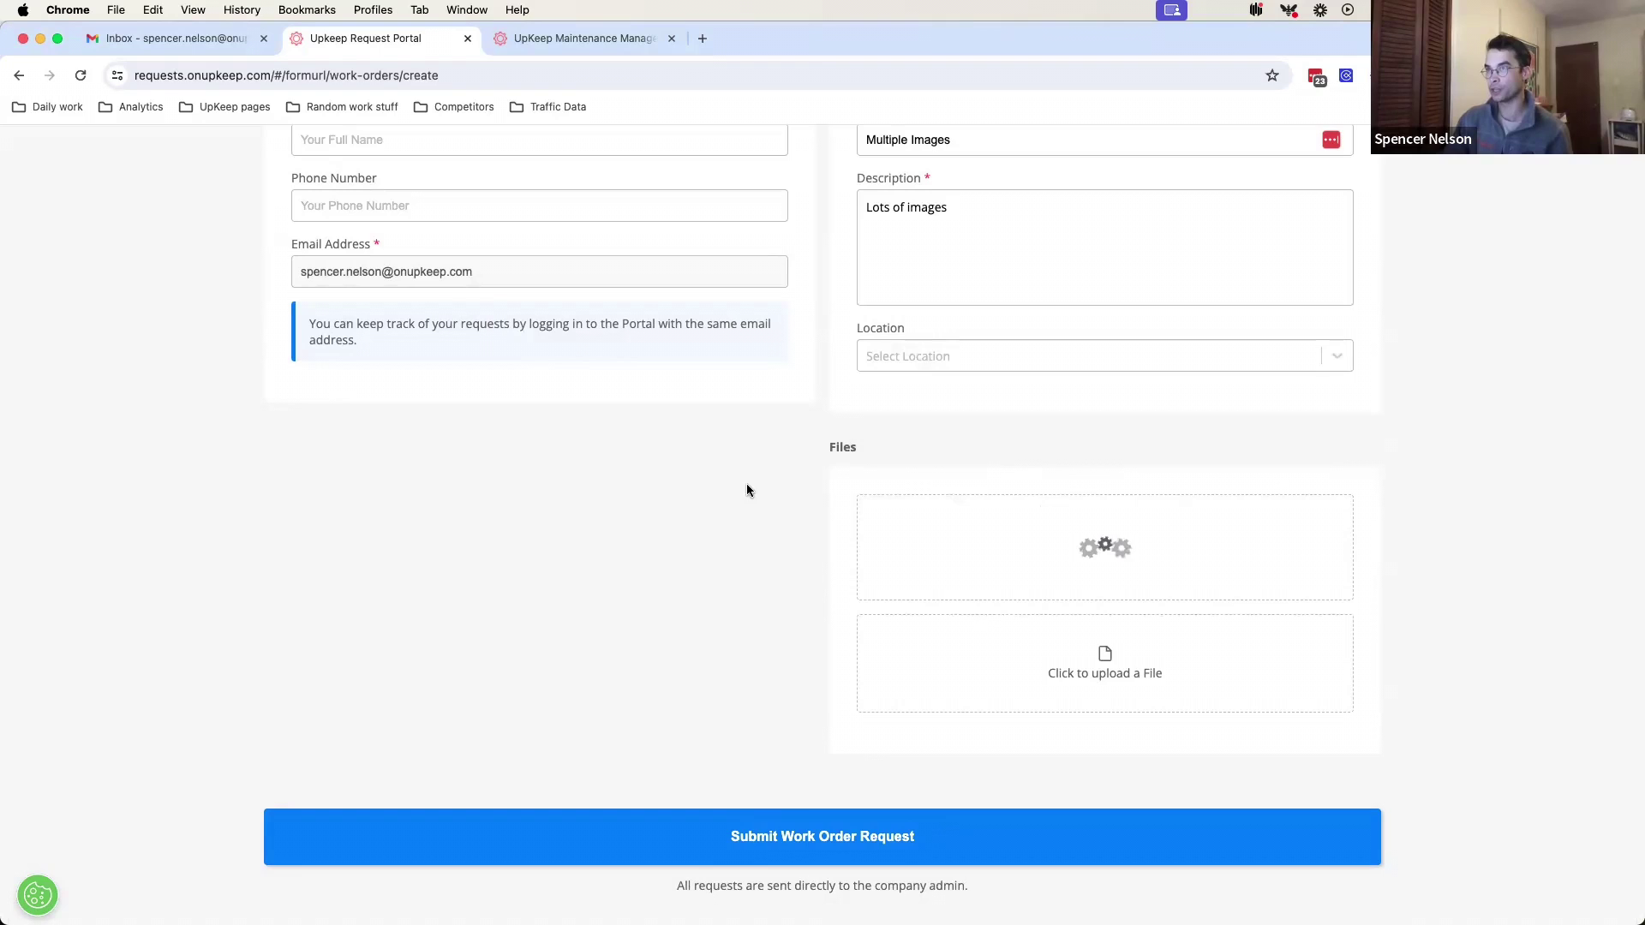
click(835, 841)
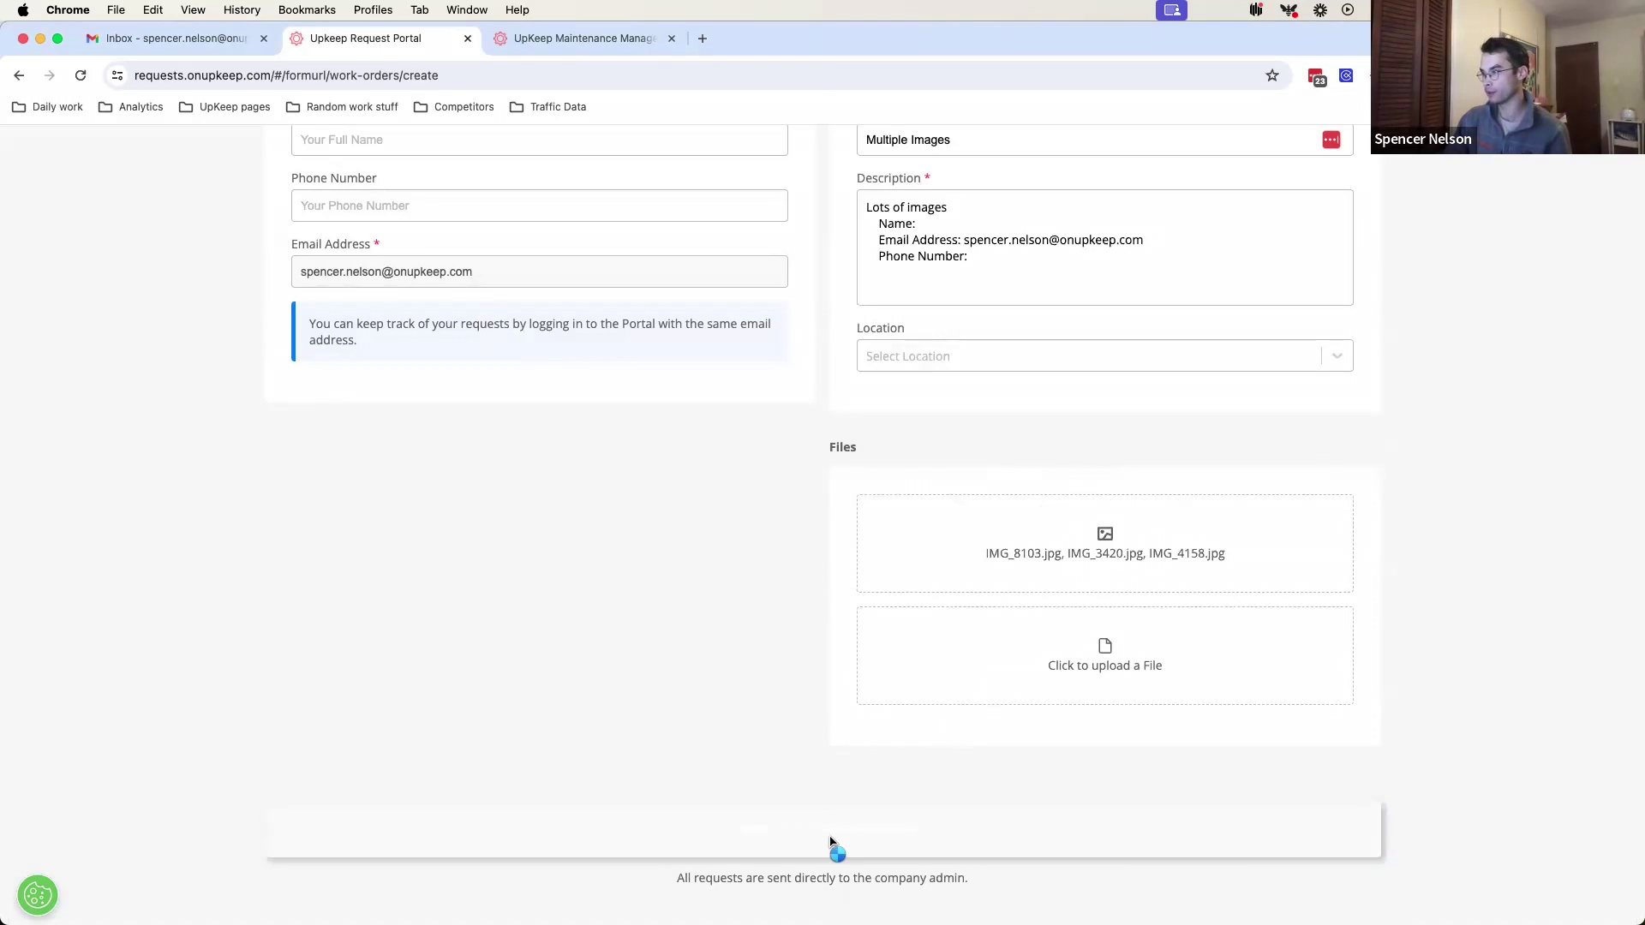
Step: Confirm the pending Multiple Images request shows its three images, then go to Work Orders
click(557, 38)
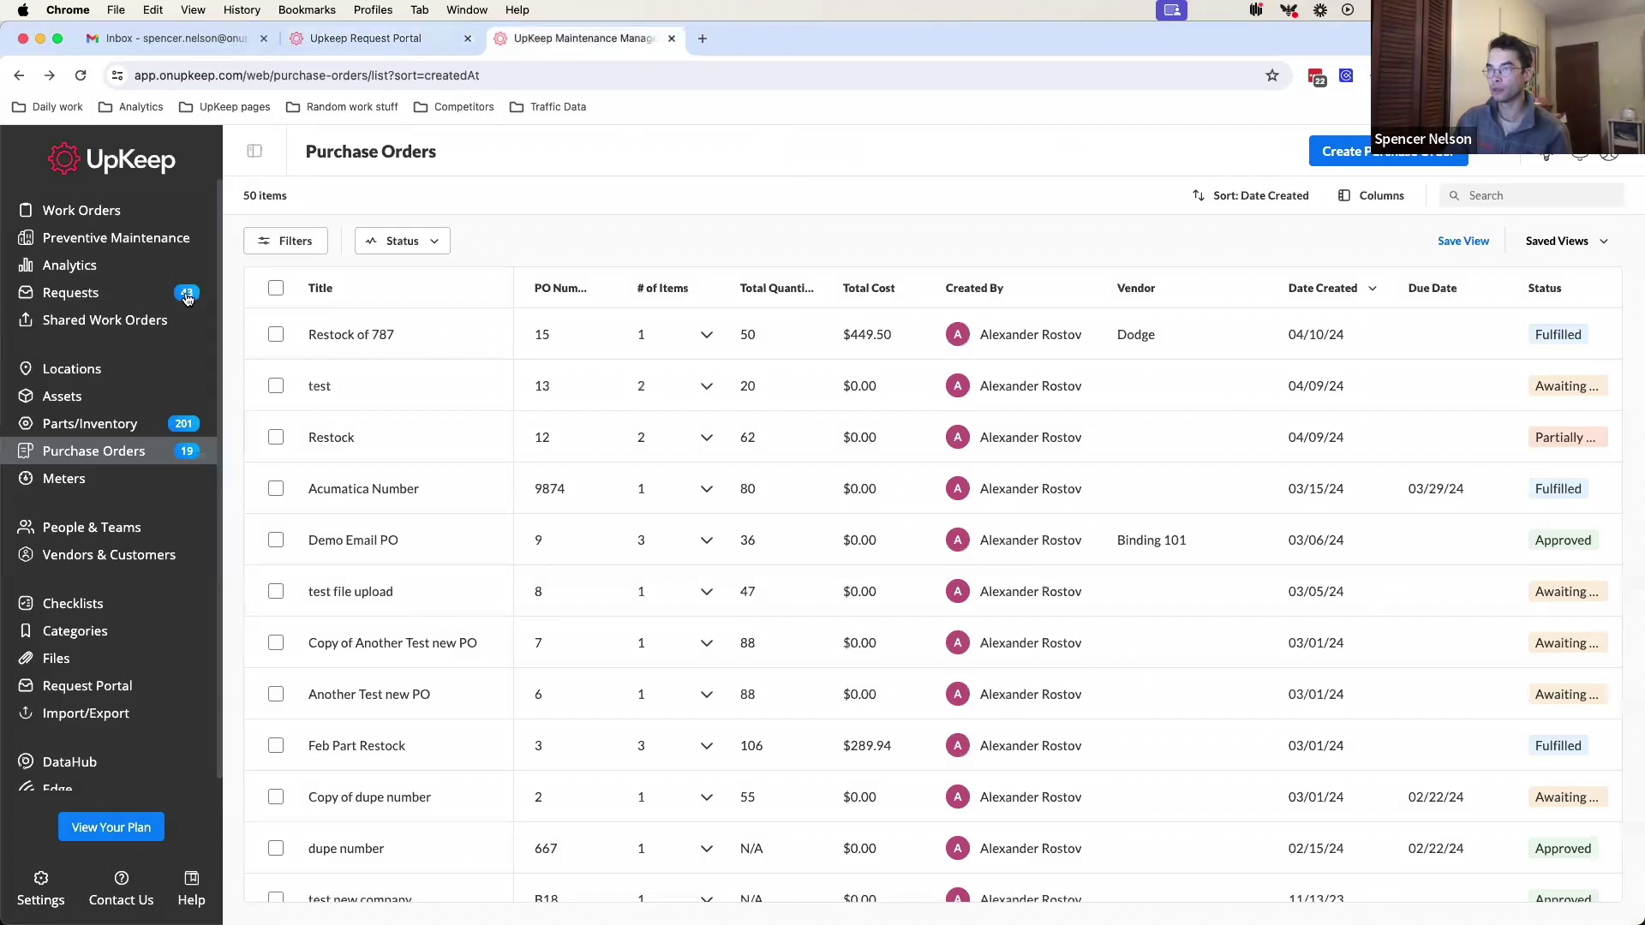
click(96, 292)
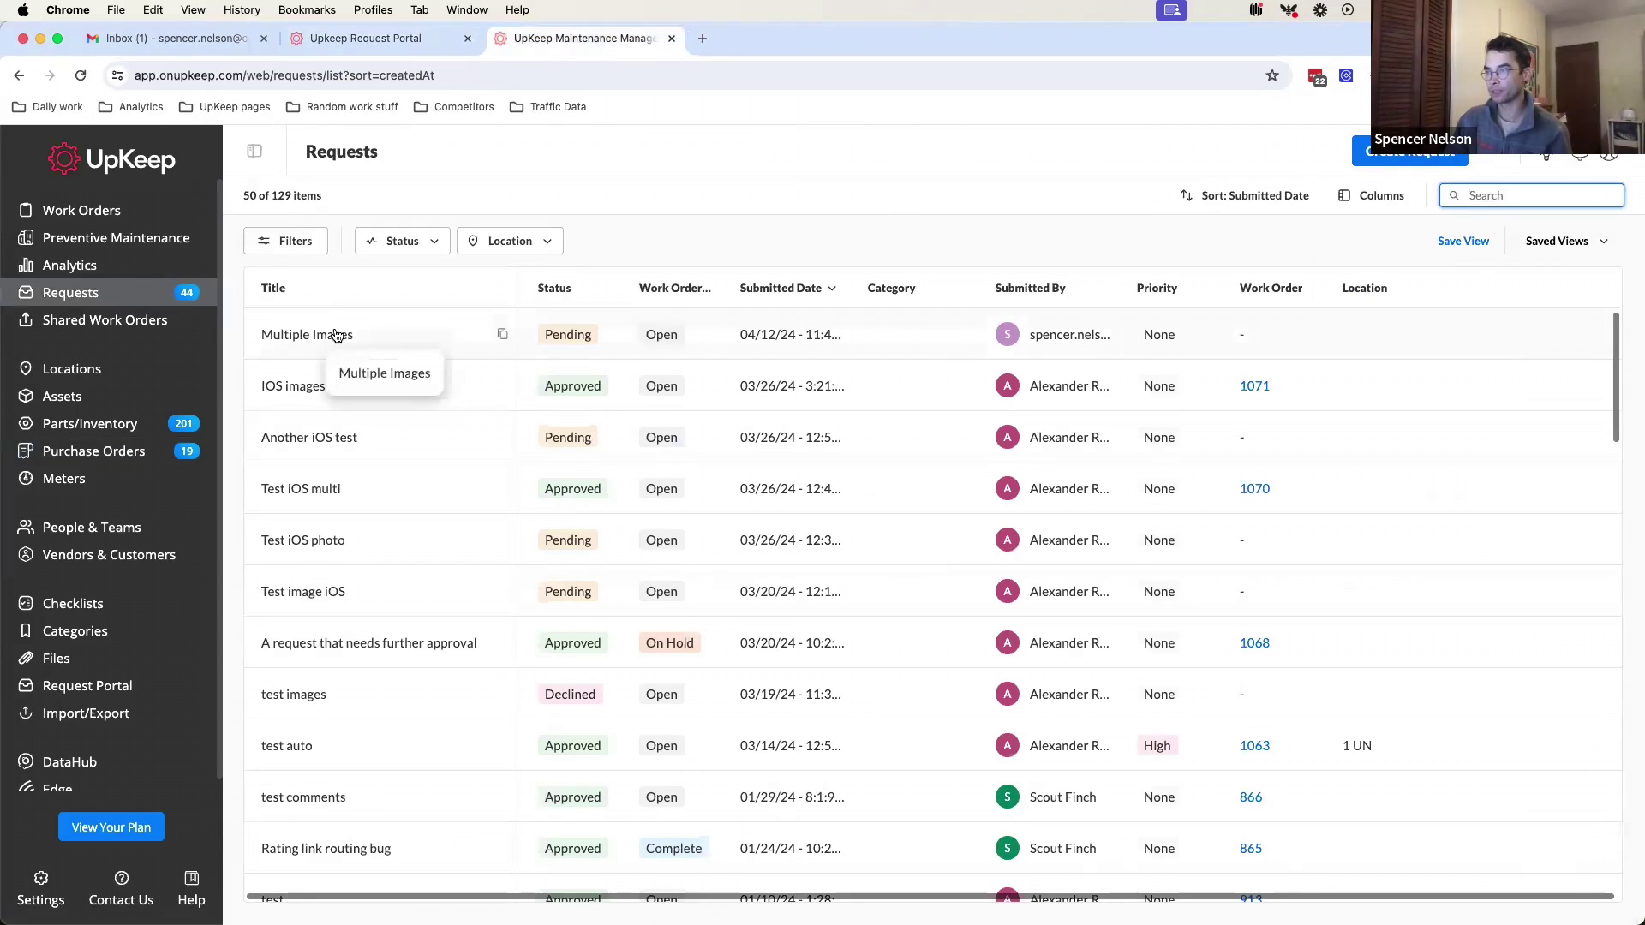
click(337, 335)
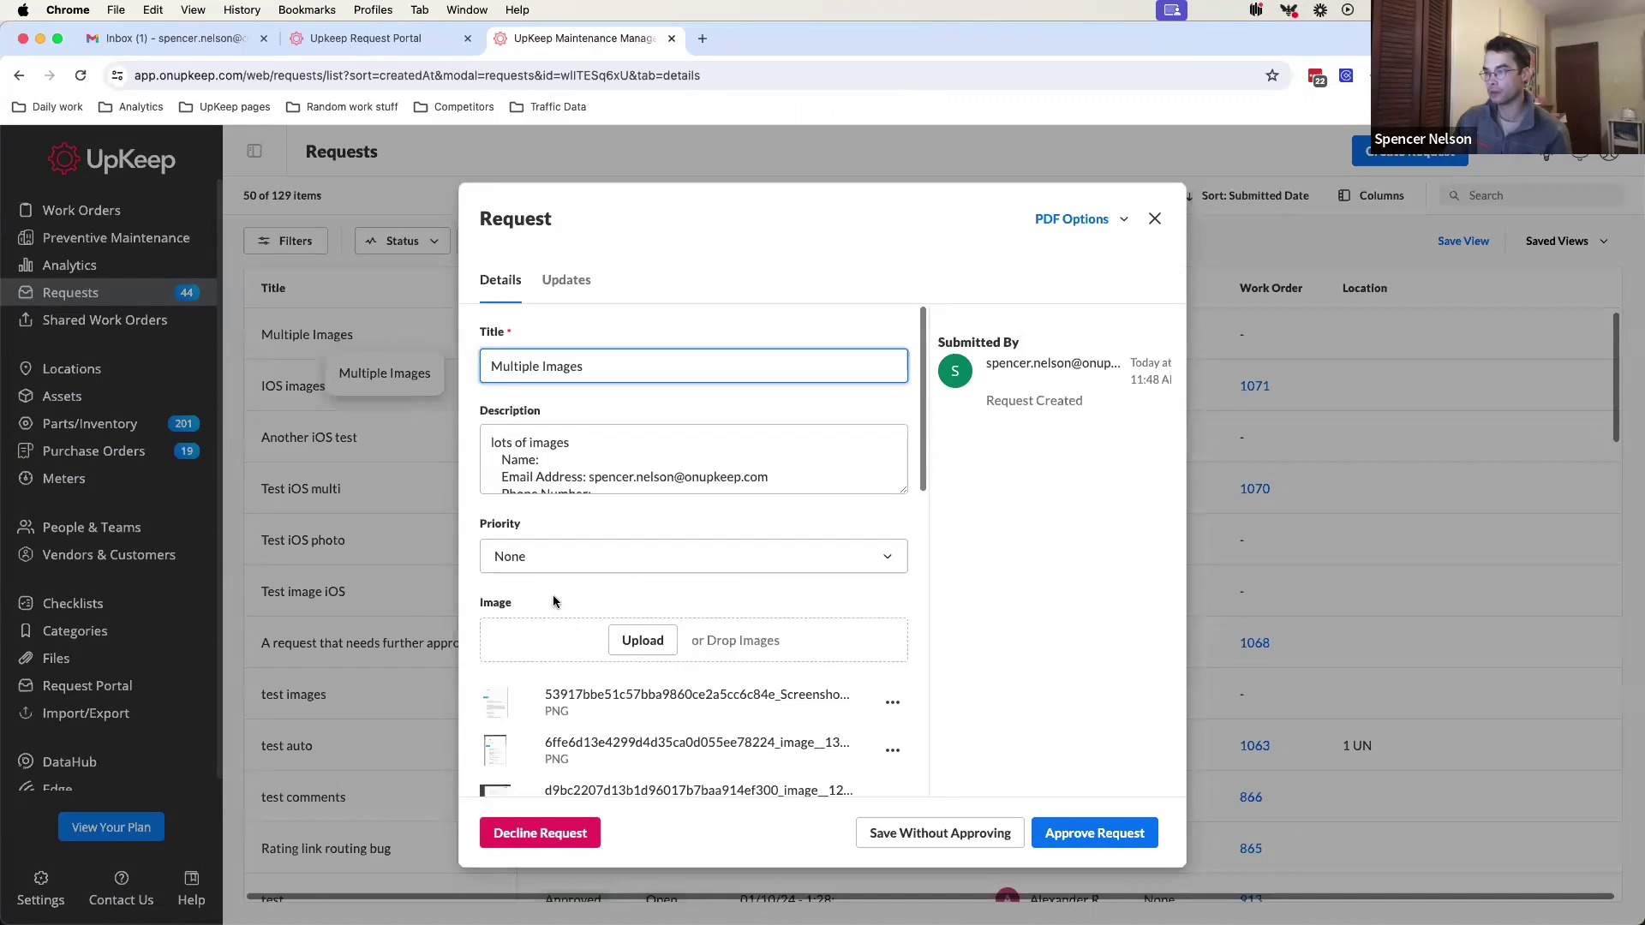
scroll(554, 601, down, 3)
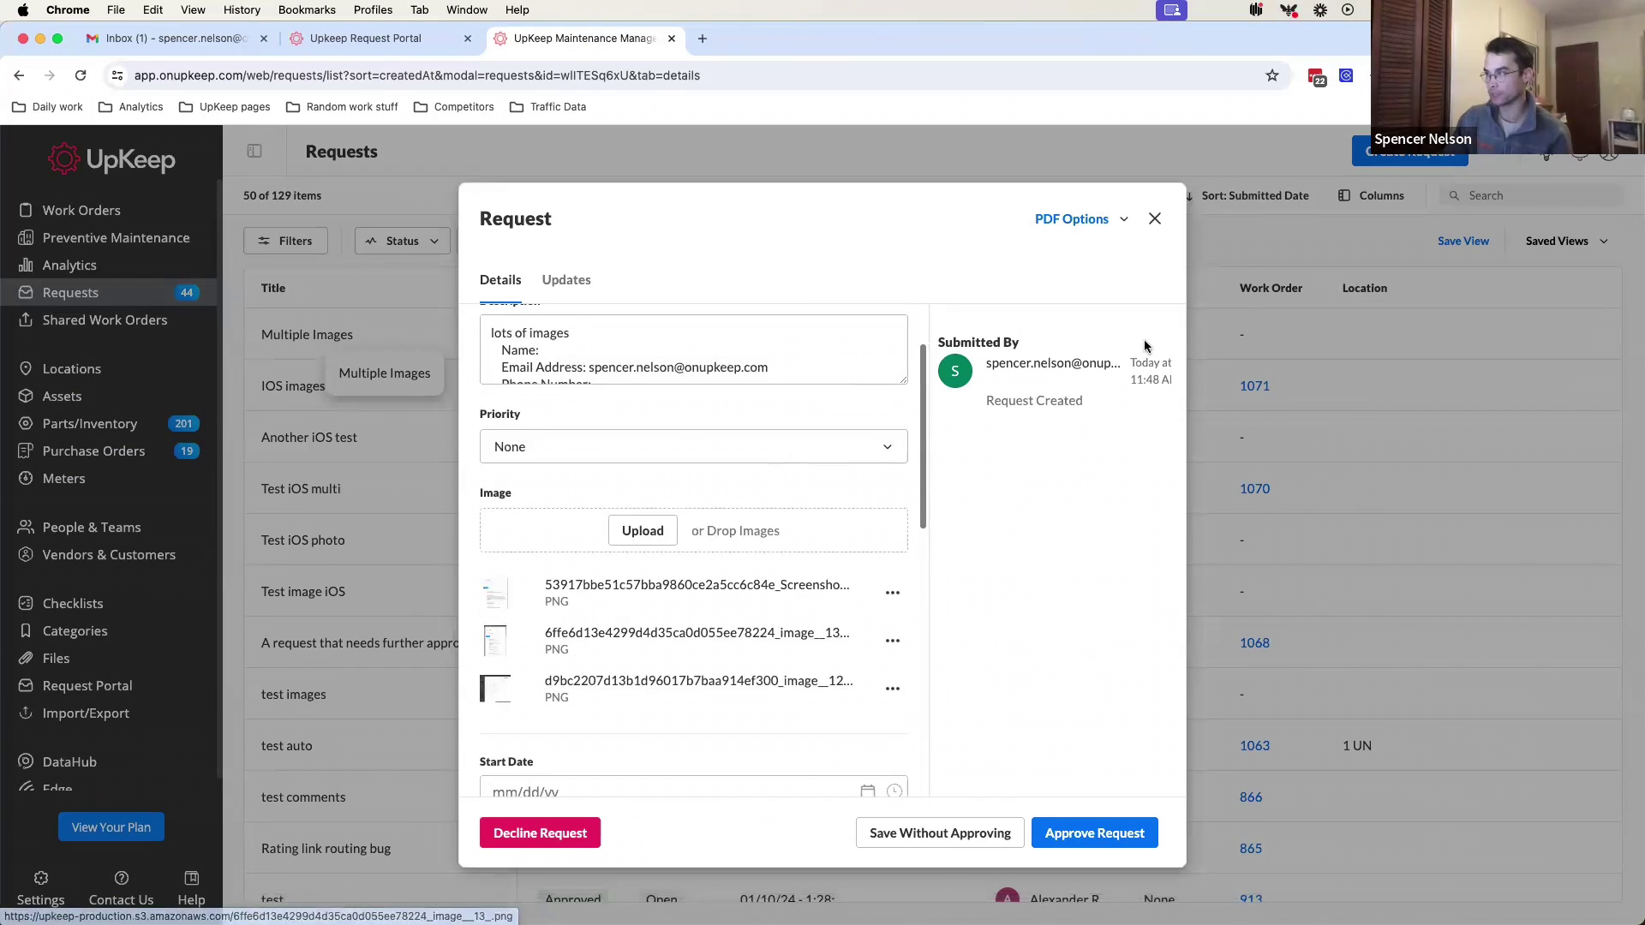
click(1153, 221)
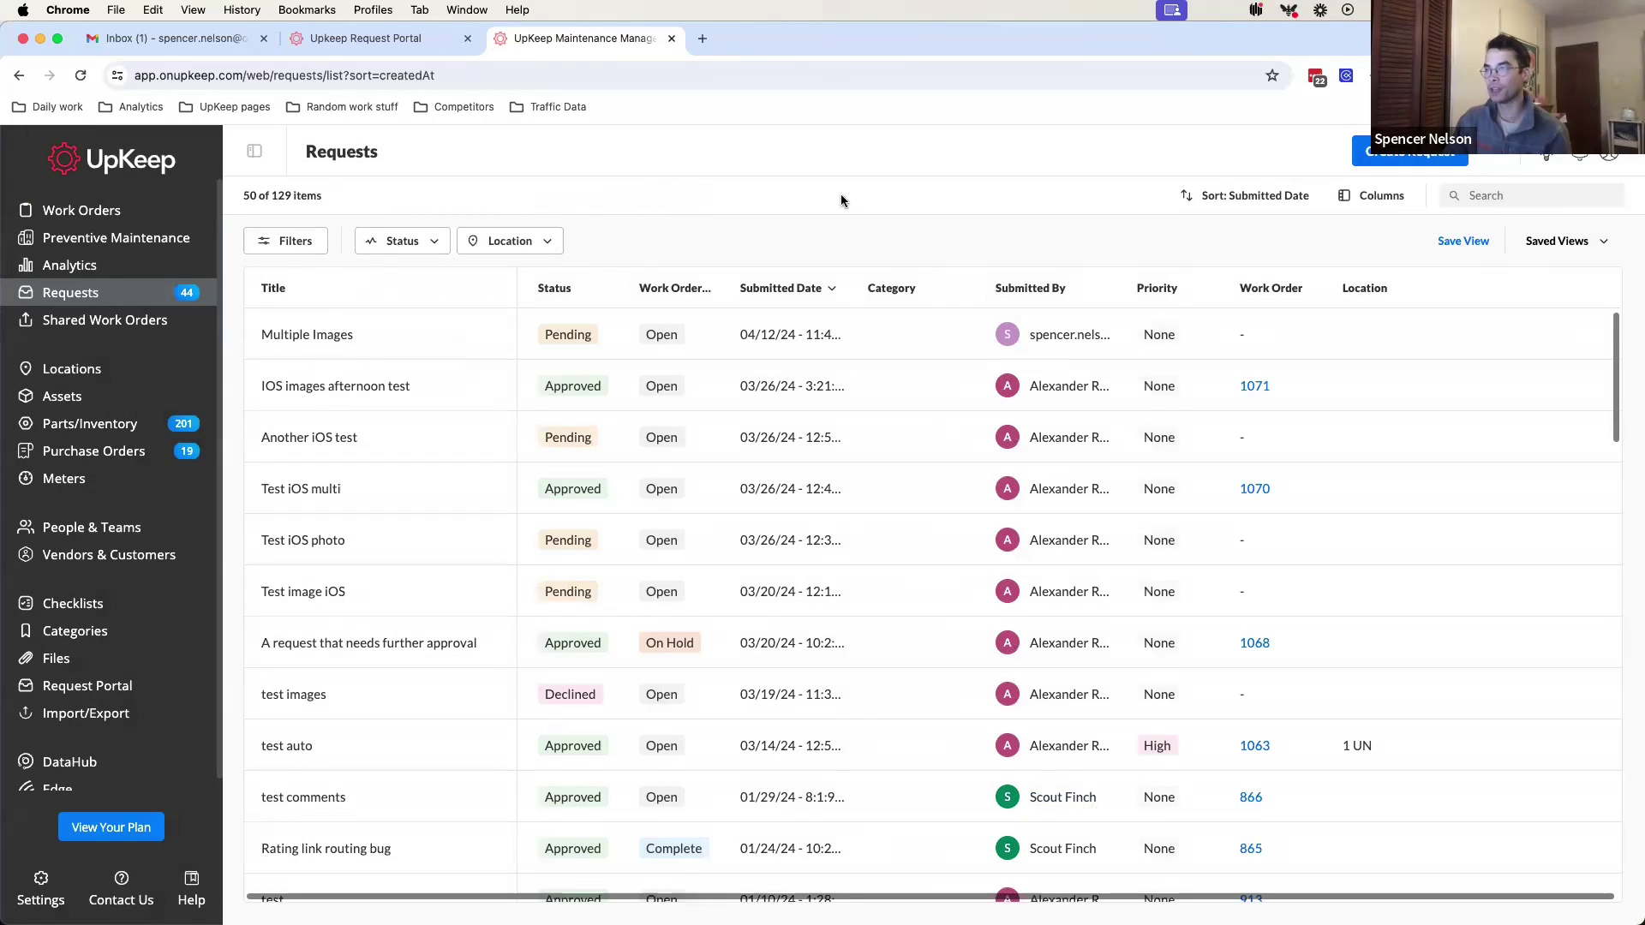
click(124, 212)
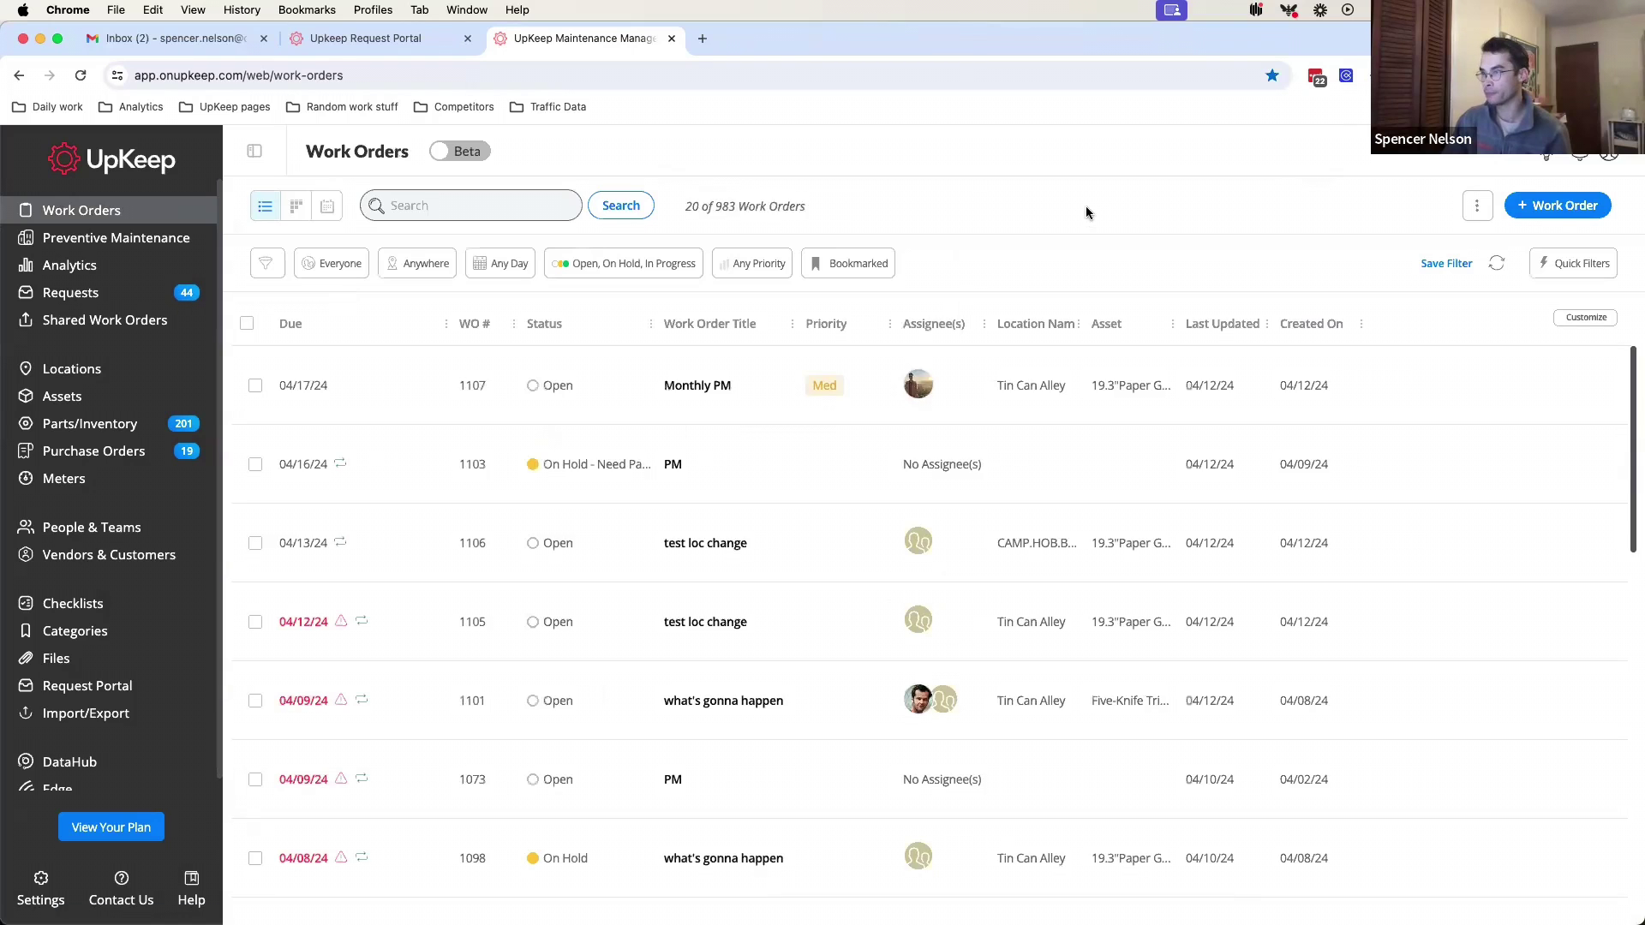
Step: Attach and save a PDF on Monthly PM's 'Clean off dust and wipe down the console' task
click(645, 390)
scroll(1448, 600, down, 4)
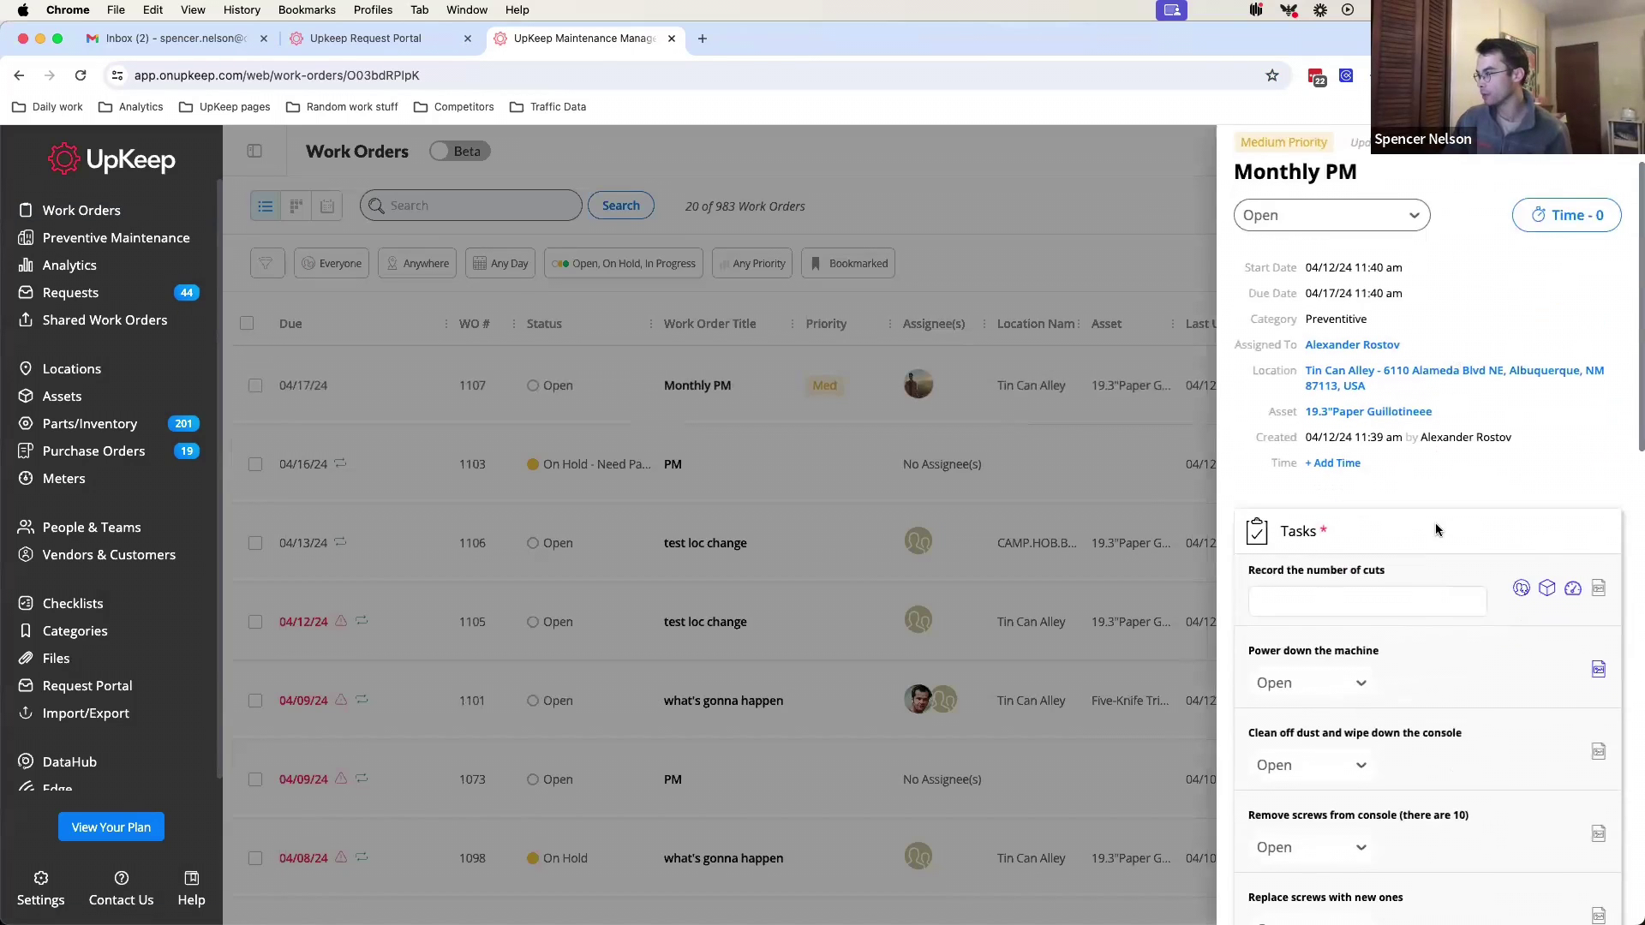
click(1602, 673)
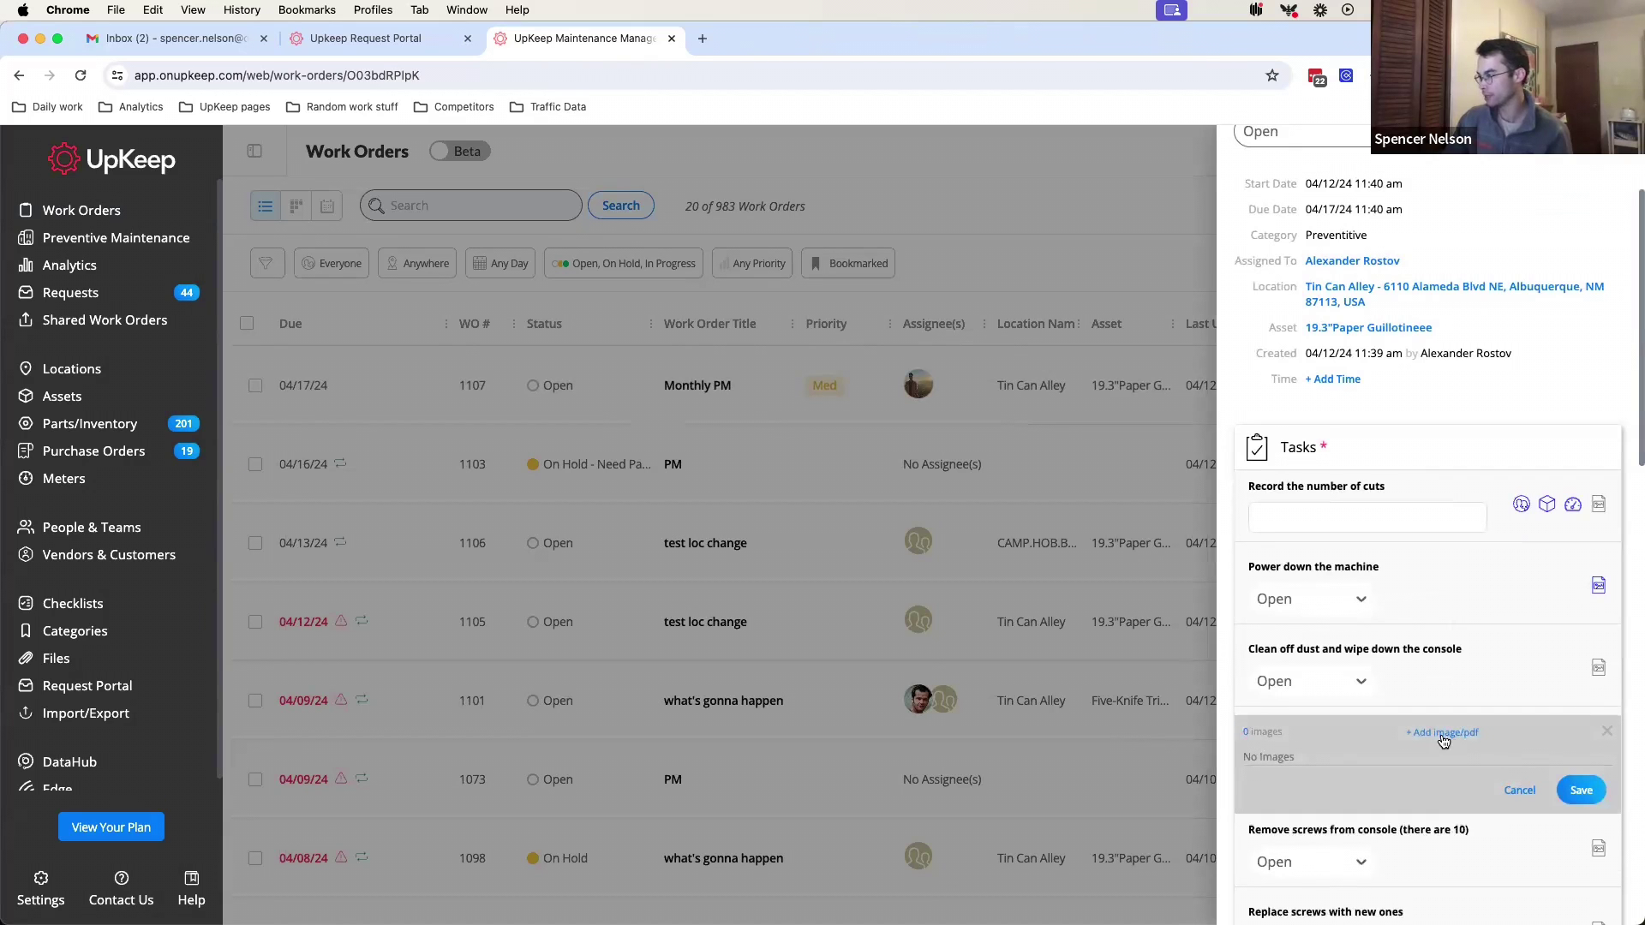
click(1443, 733)
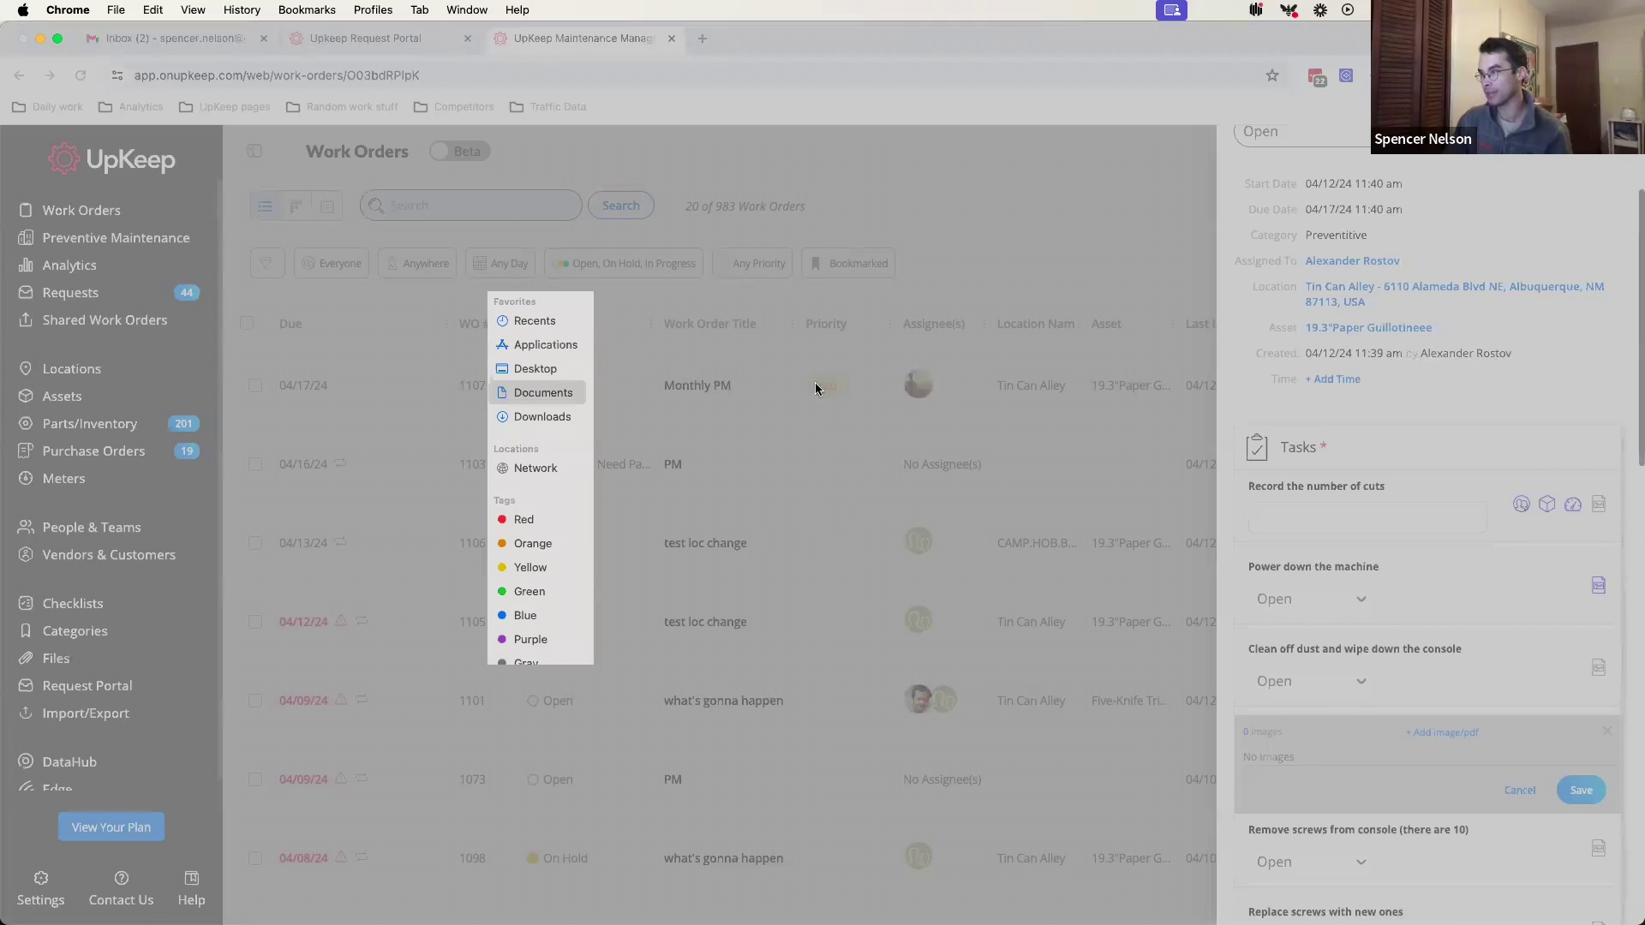
click(1116, 635)
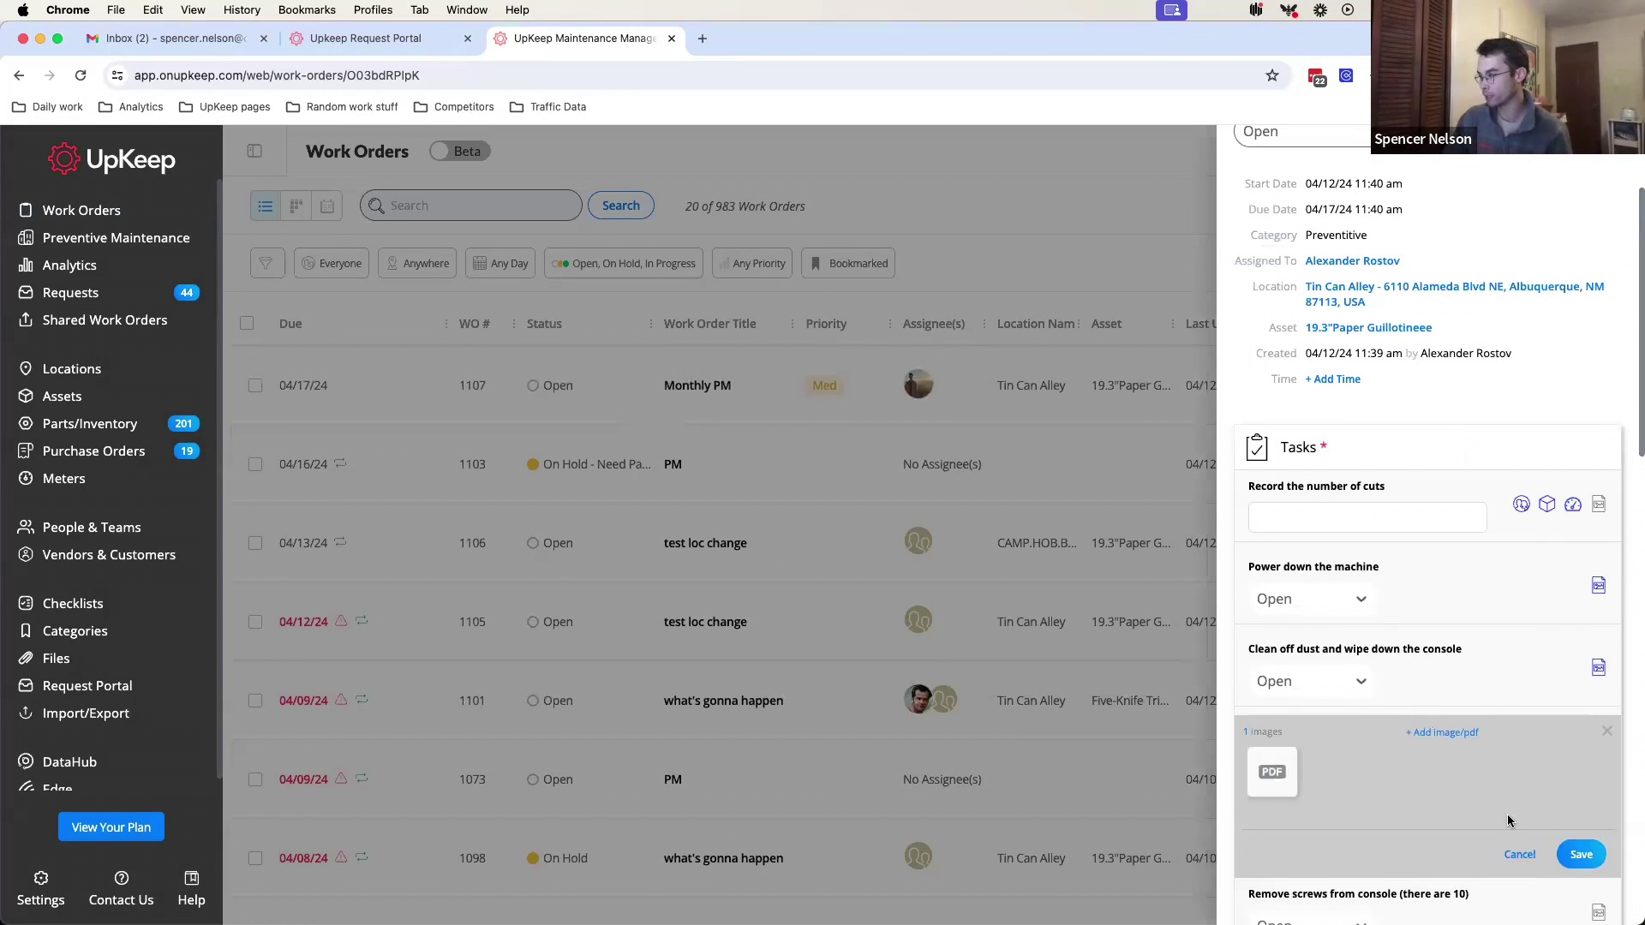
click(1579, 857)
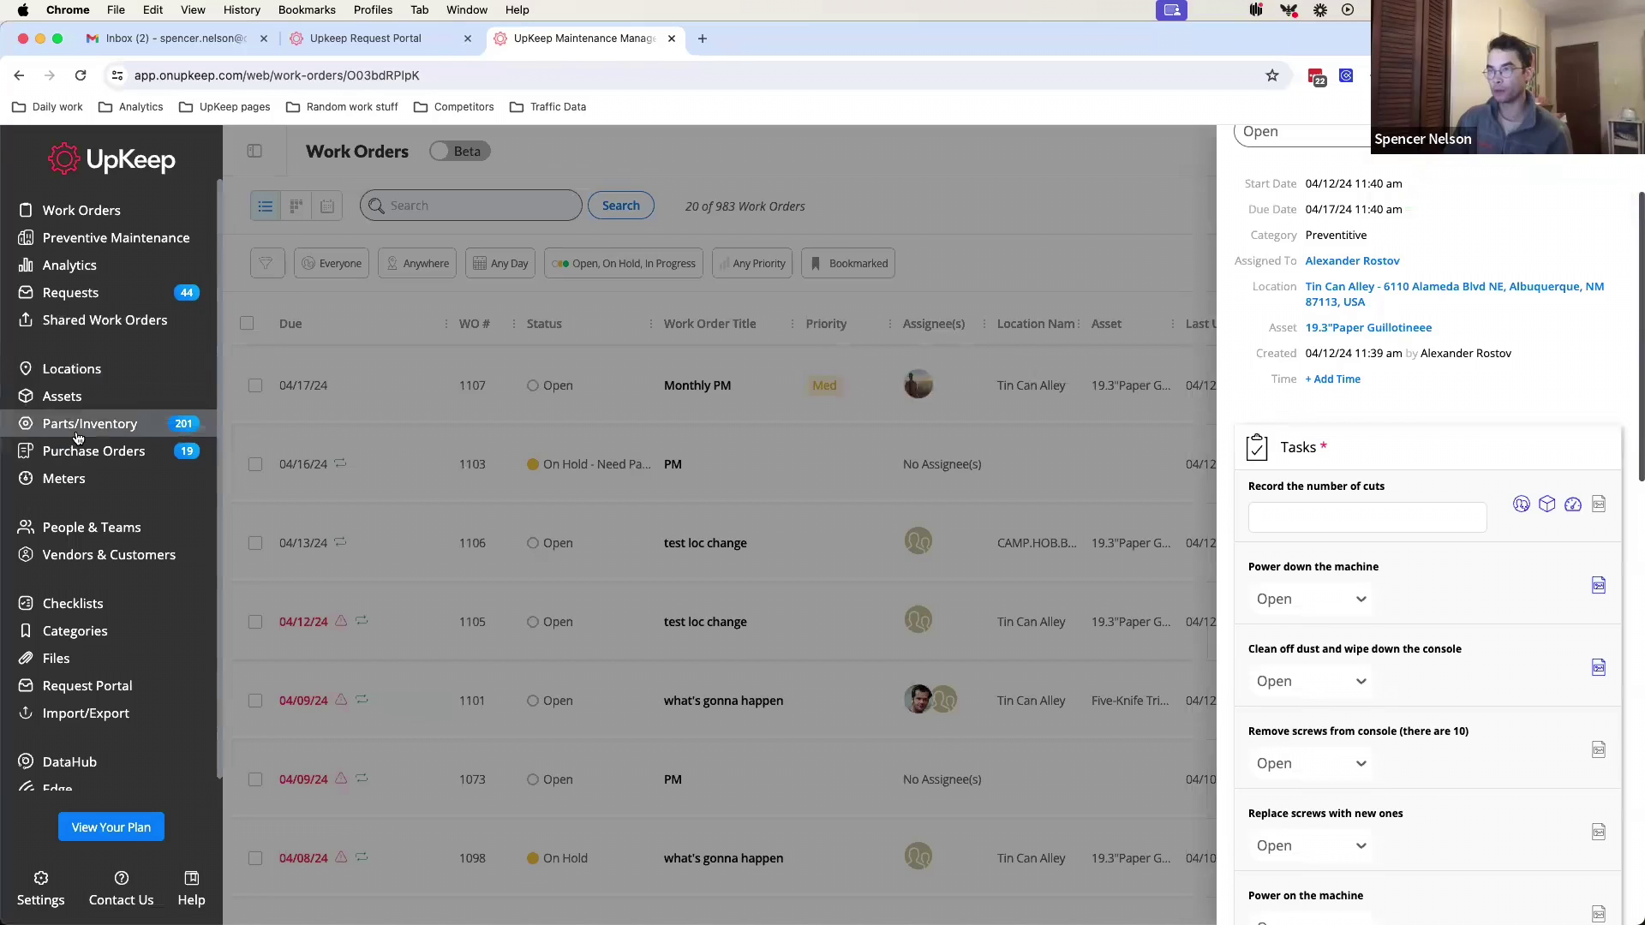
Step: Save the Monthly PM parts set with three parts totaling $167.97, then return to Work Orders
scroll(1512, 342, up, 3)
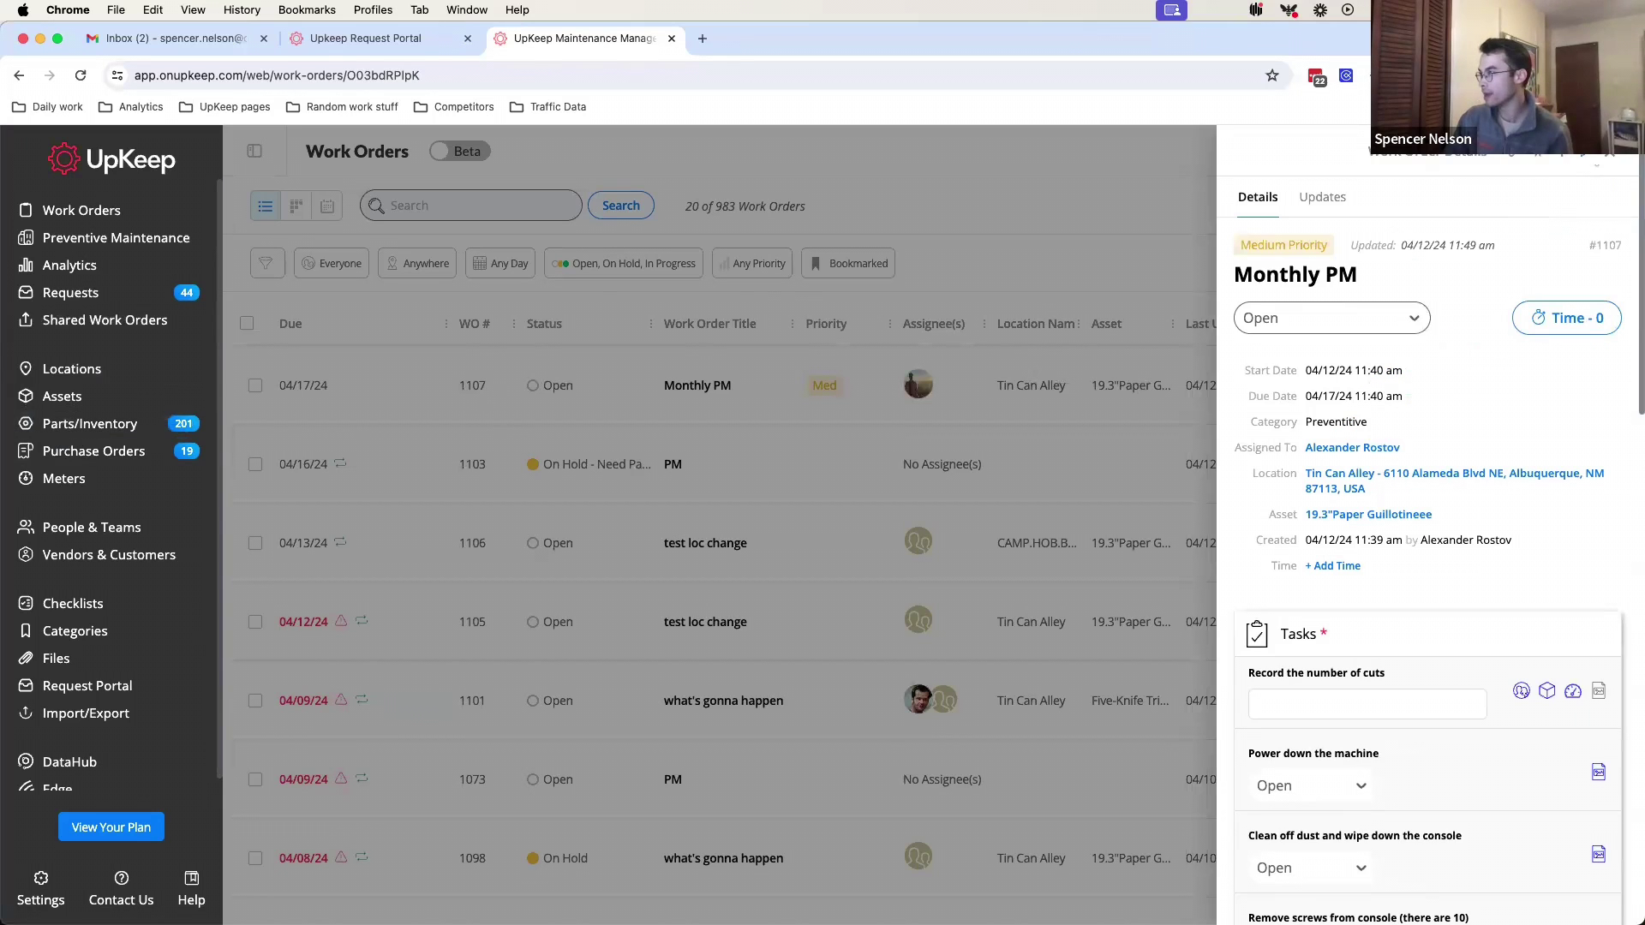
click(257, 323)
click(90, 423)
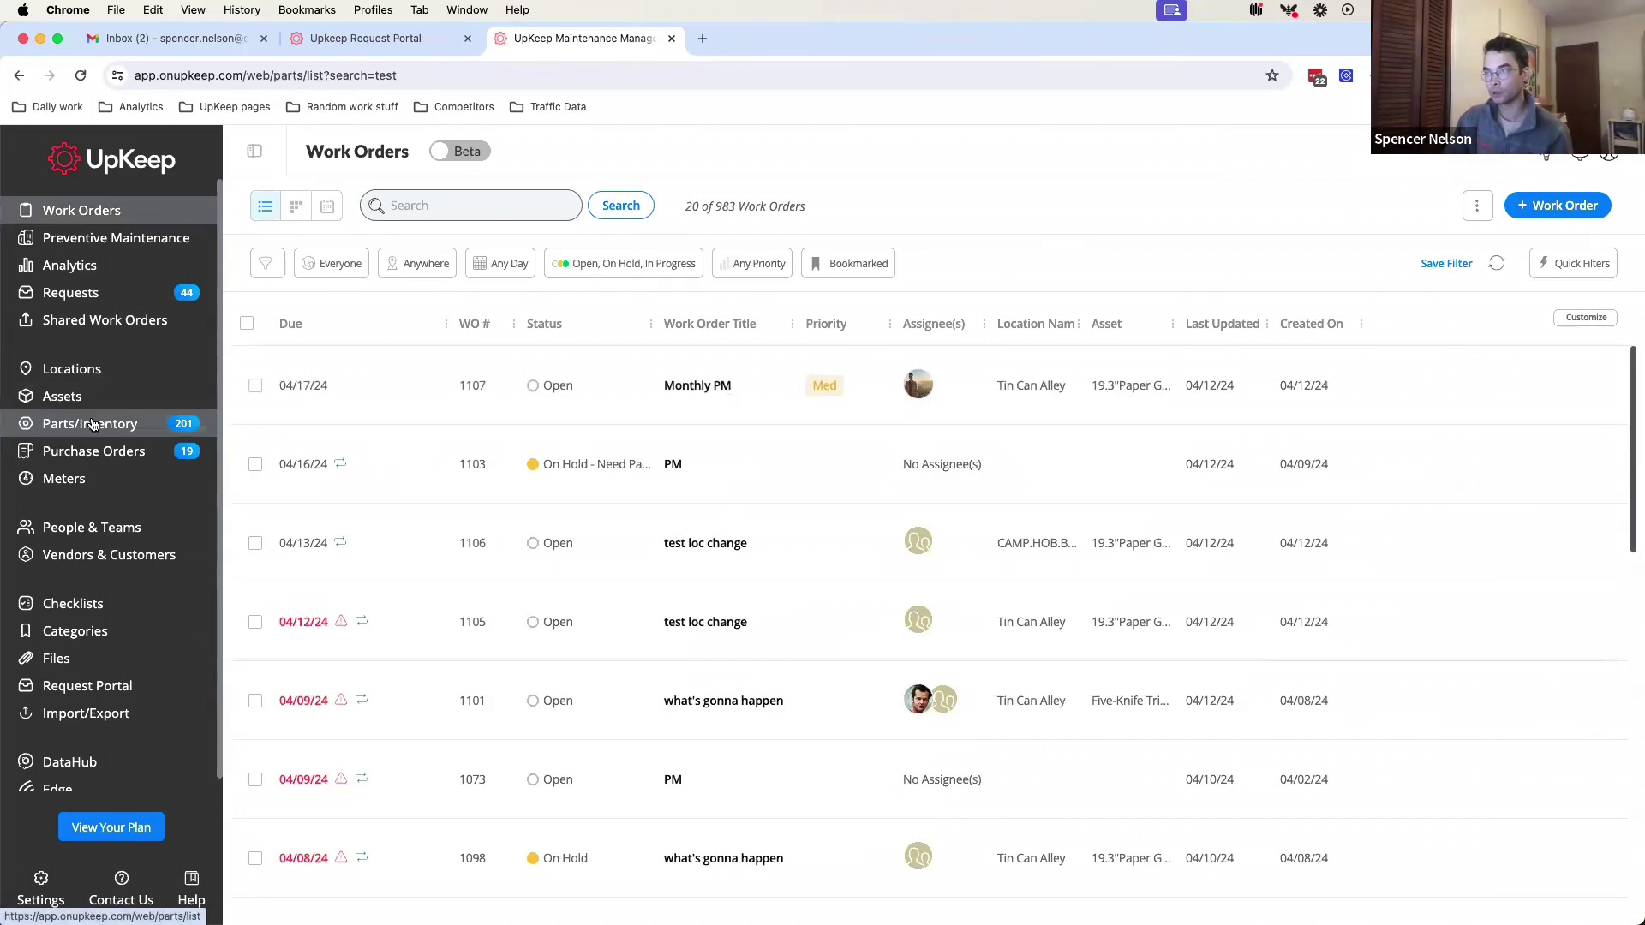
click(548, 153)
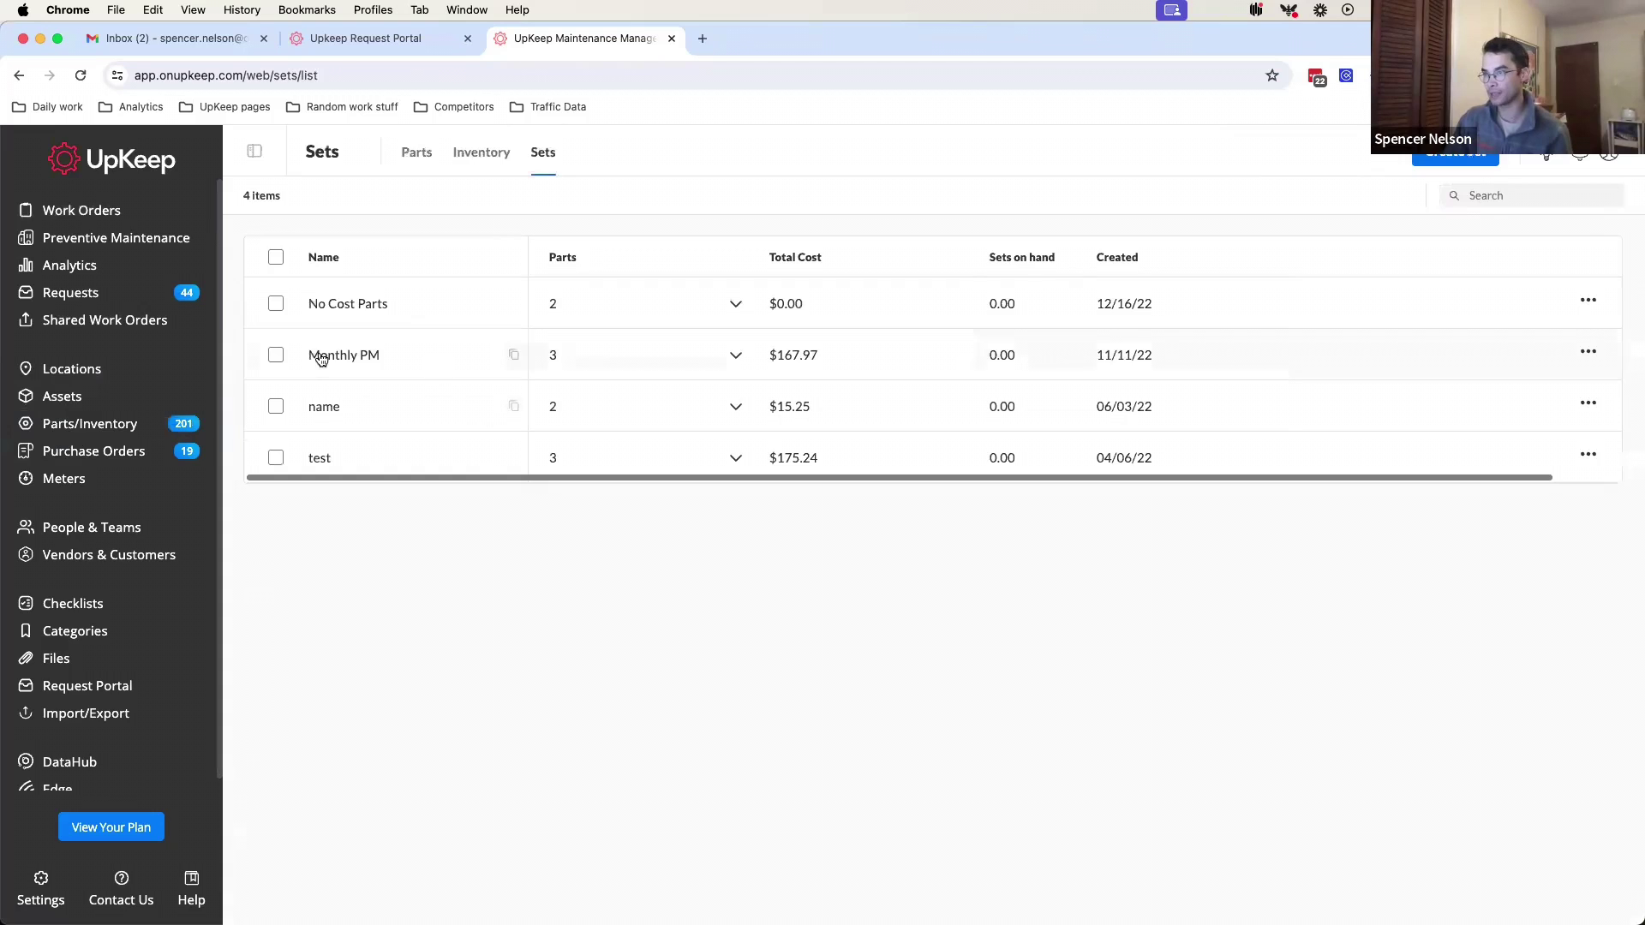
click(380, 367)
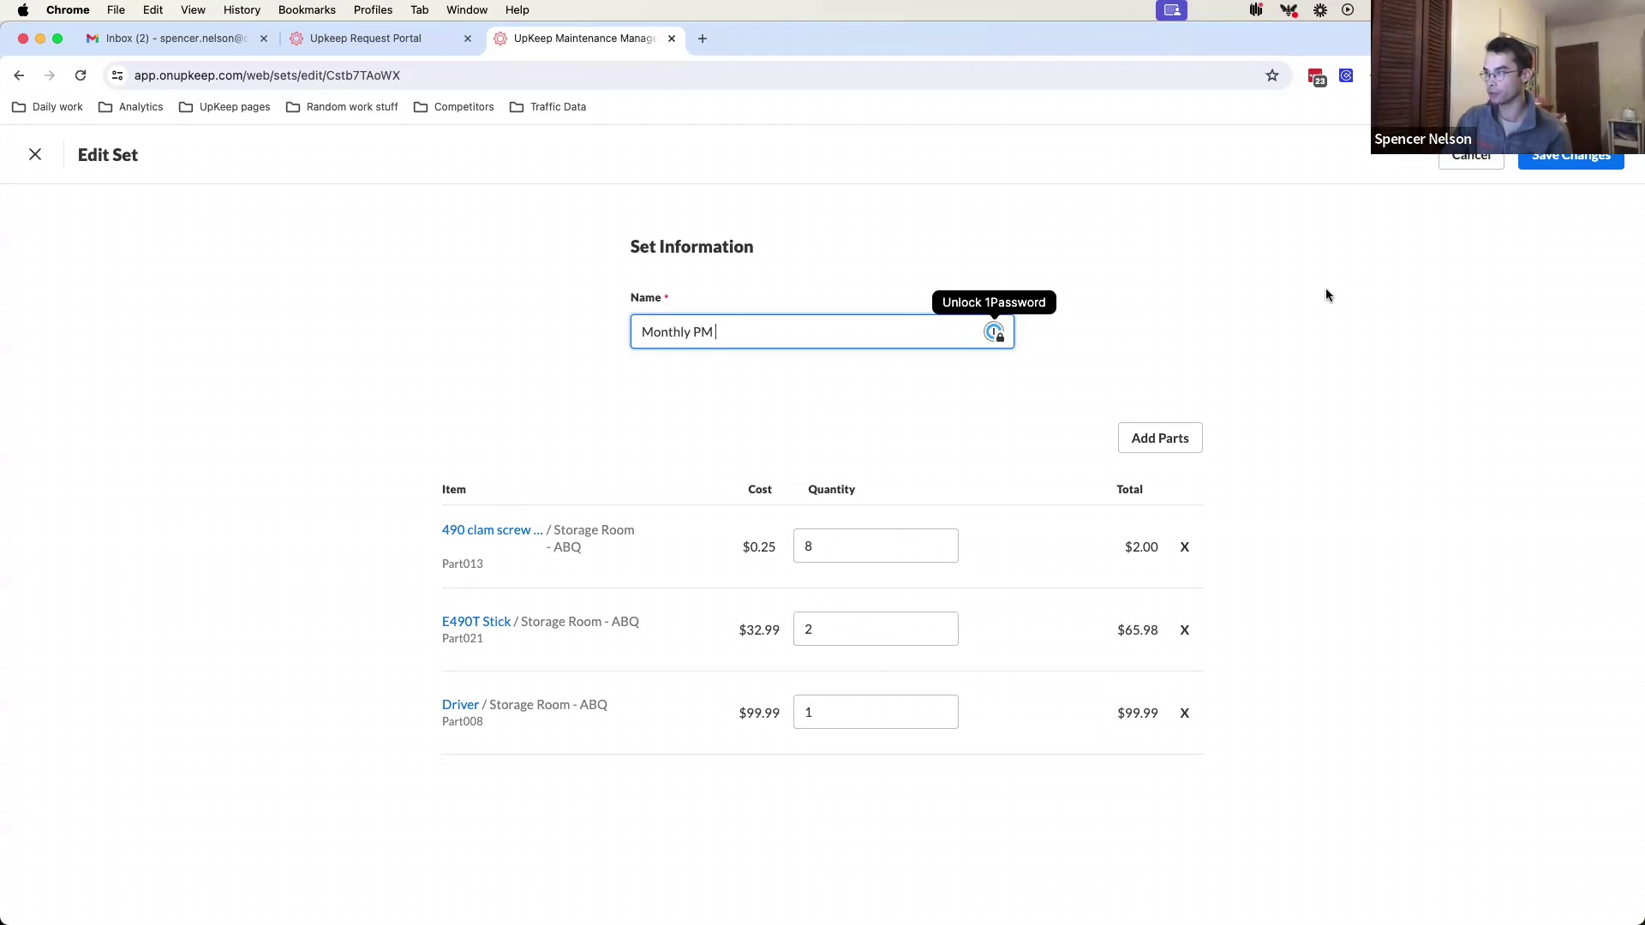
click(1570, 162)
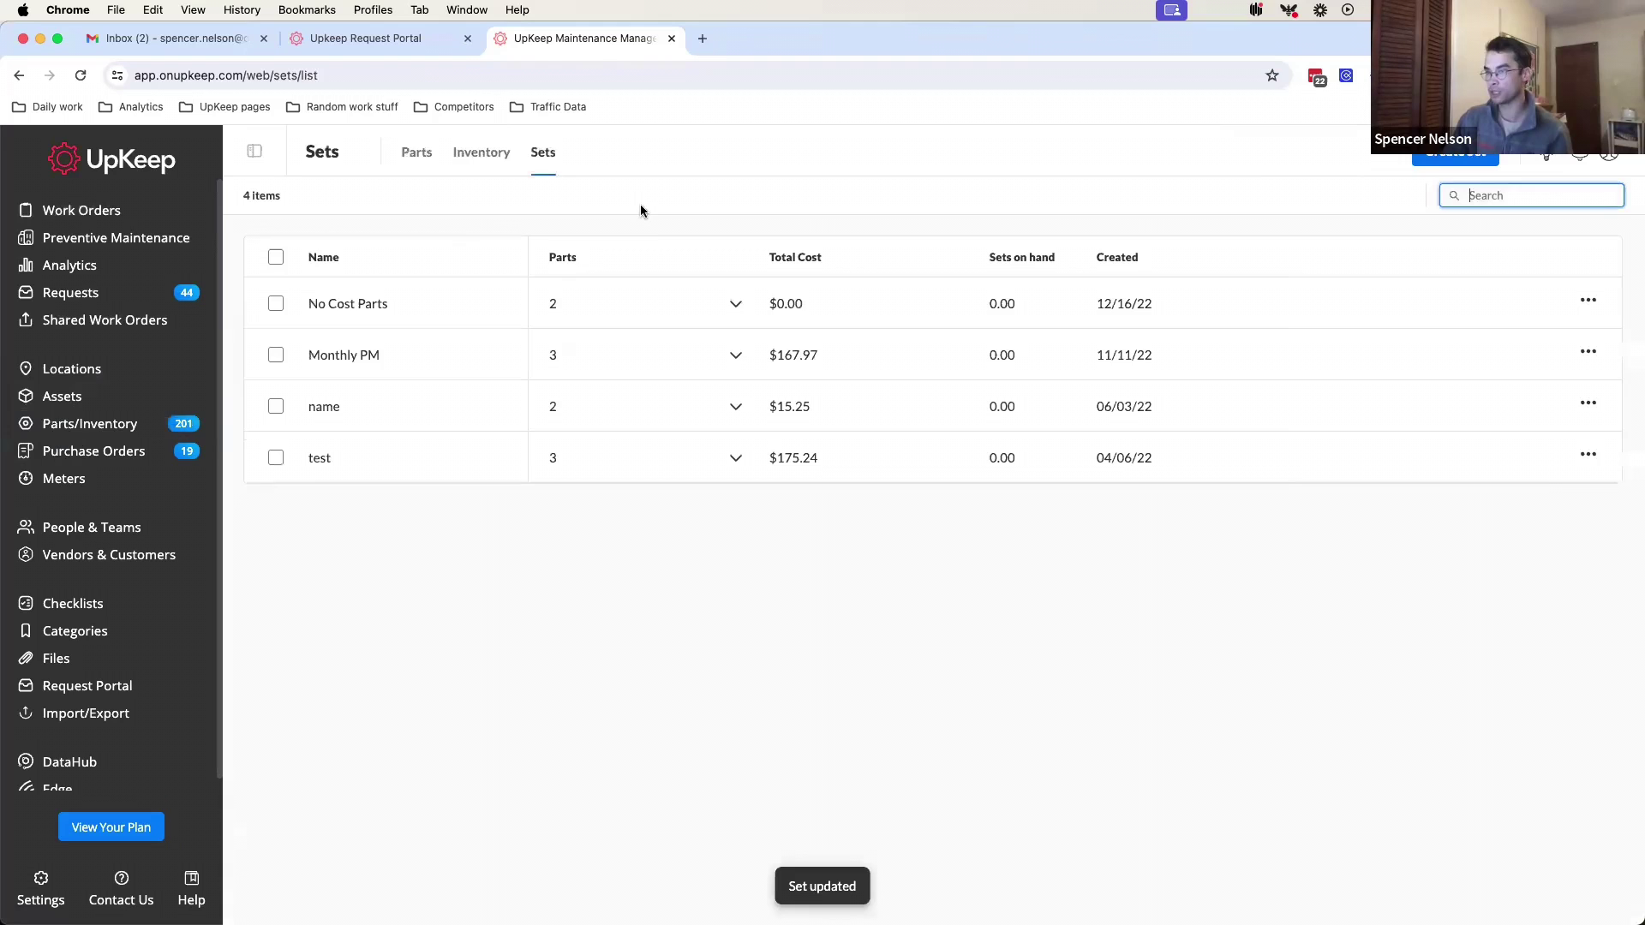
click(94, 212)
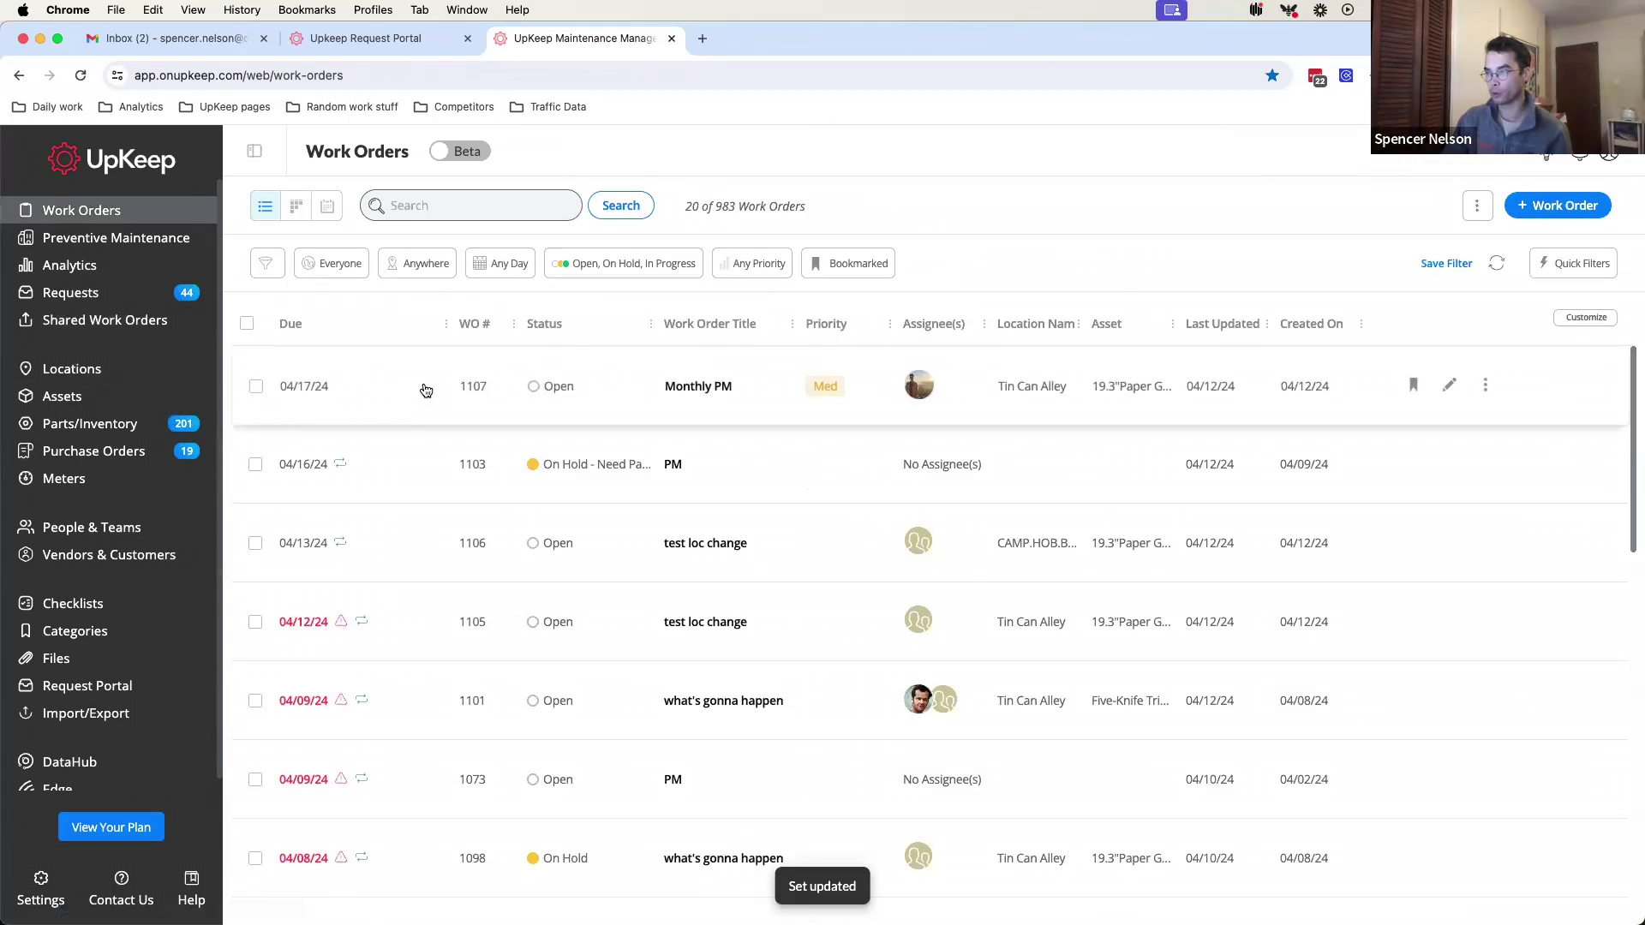
Step: Add the Monthly PM parts set to work order 1107 so it carries three parts totaling $167.97
click(425, 390)
scroll(1573, 697, down, 5)
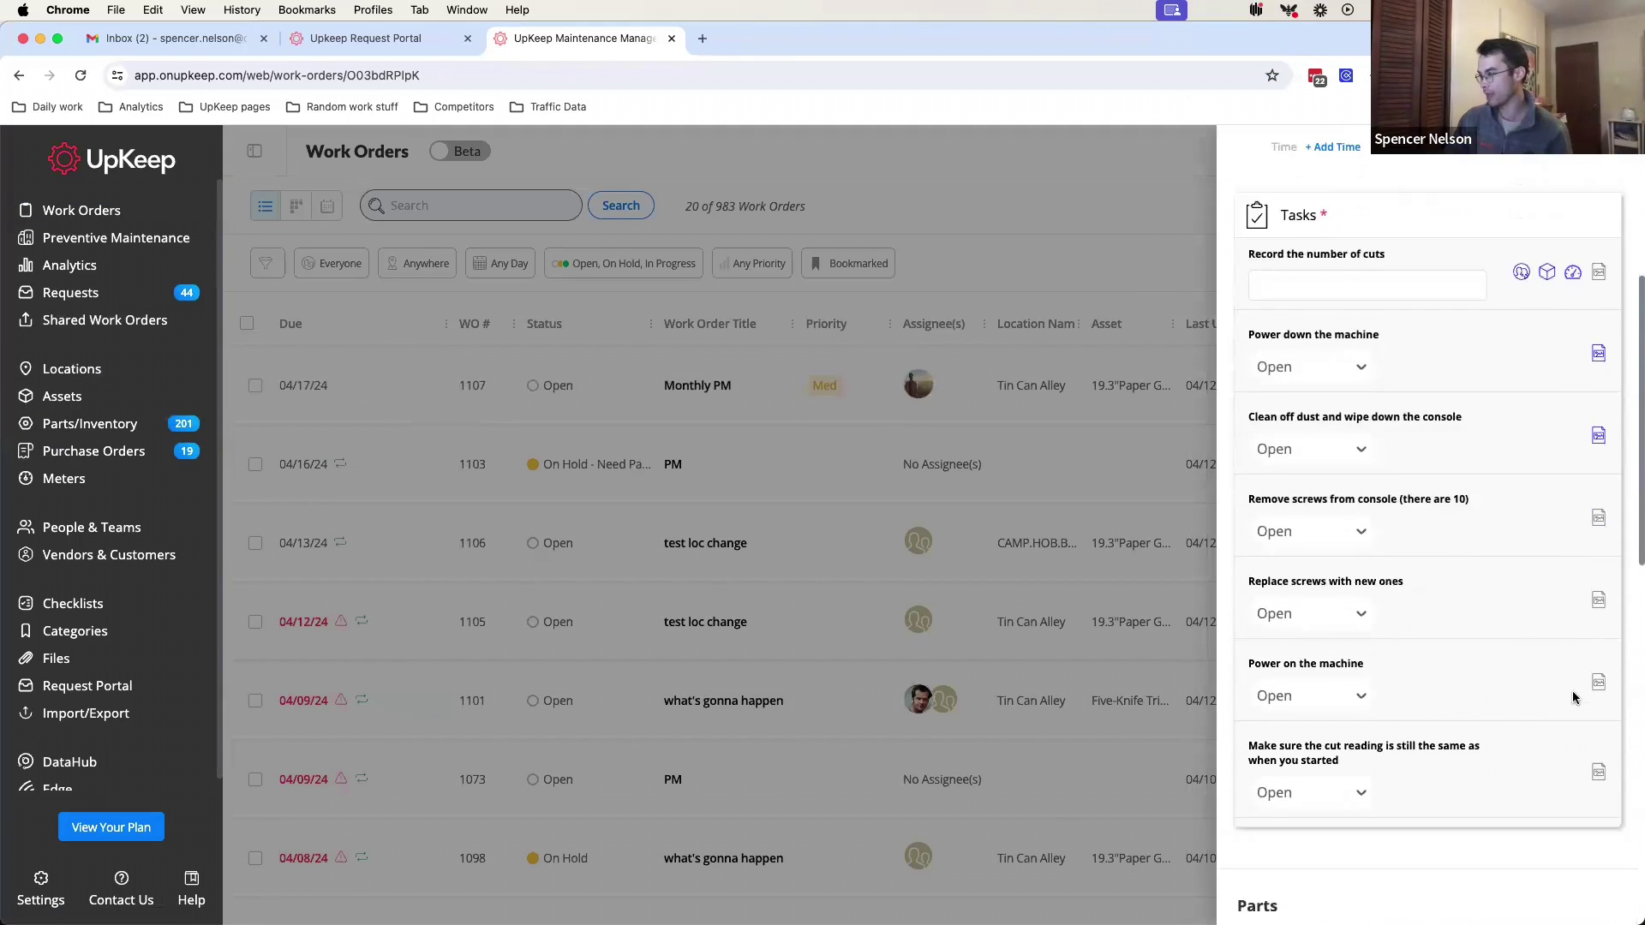
scroll(1573, 697, down, 5)
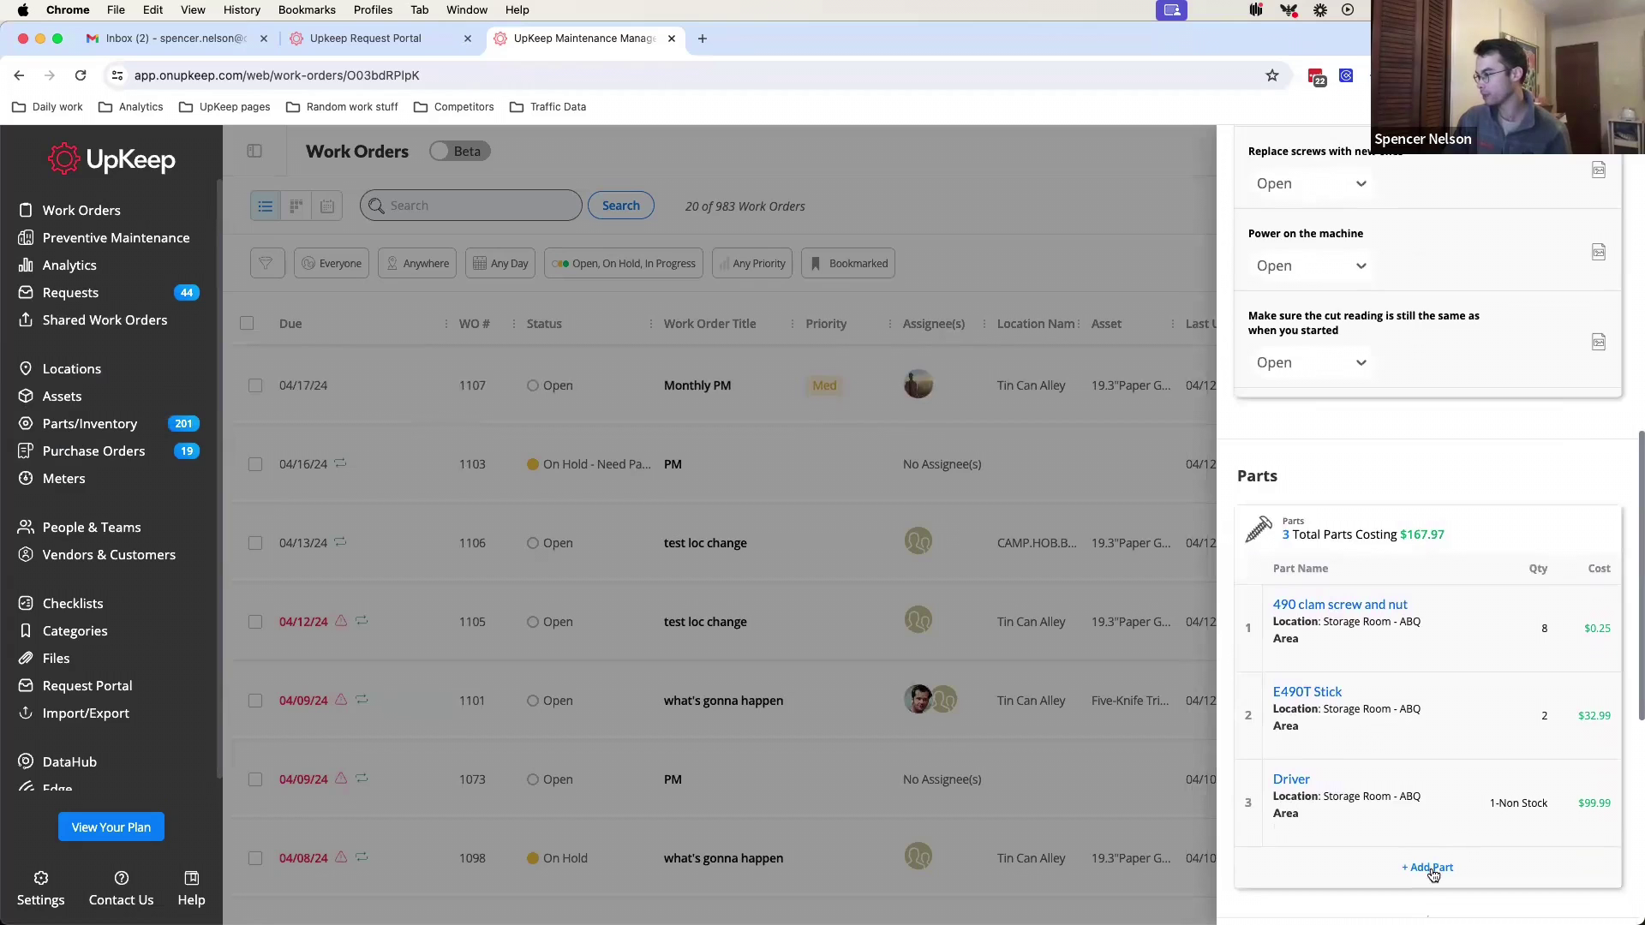
click(1428, 868)
click(510, 283)
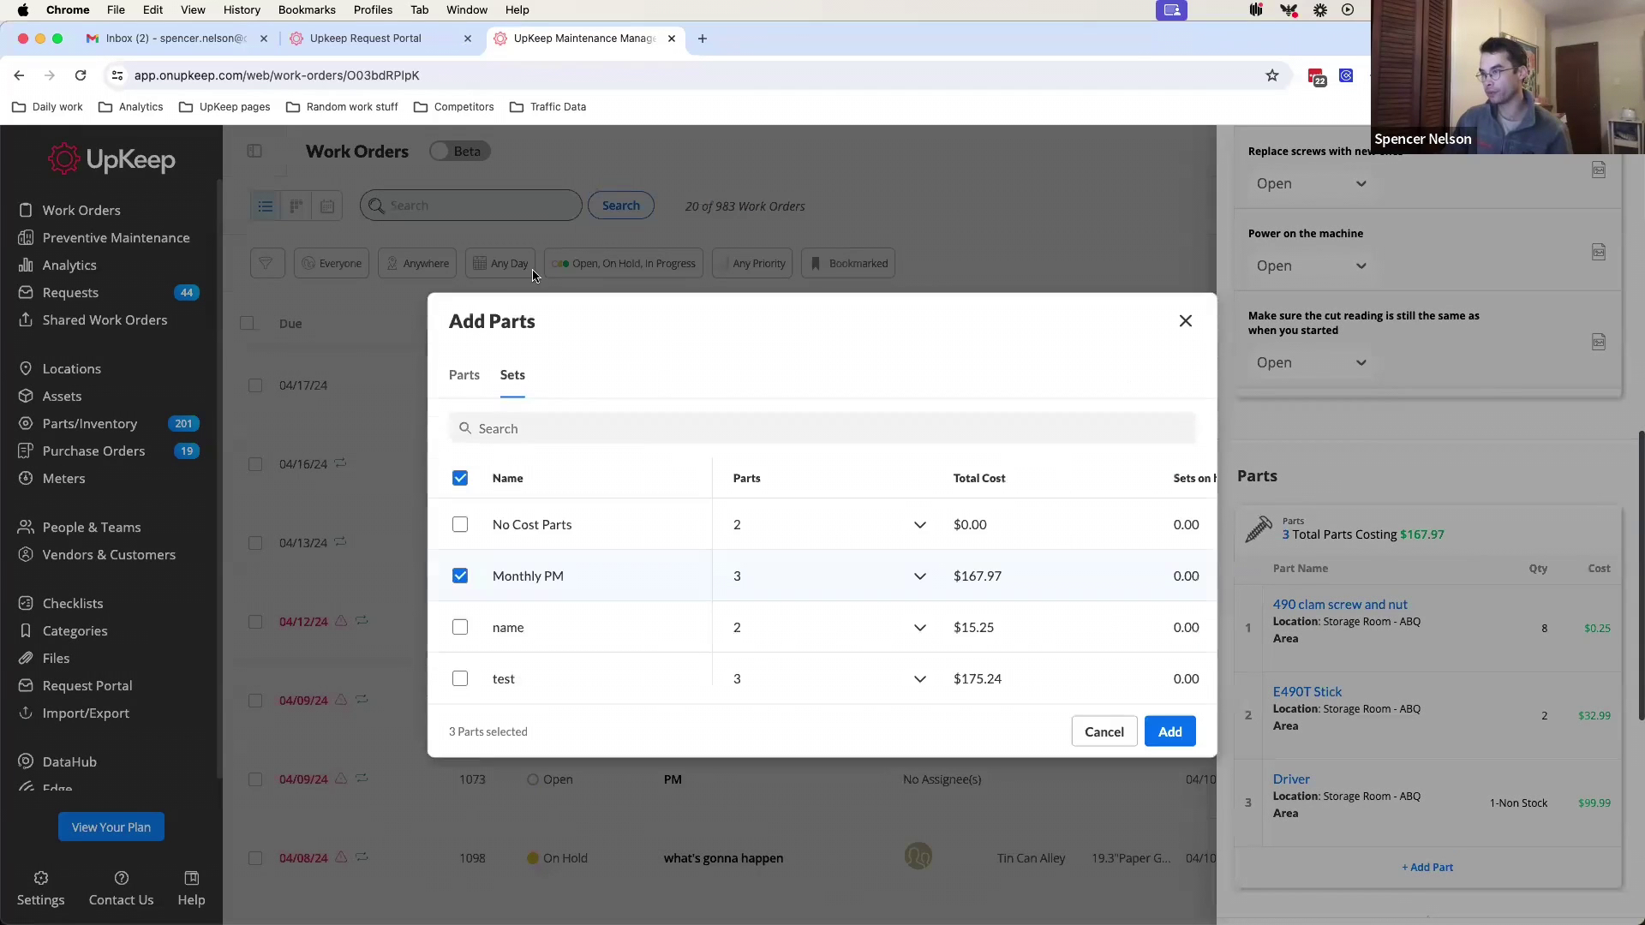
click(1171, 728)
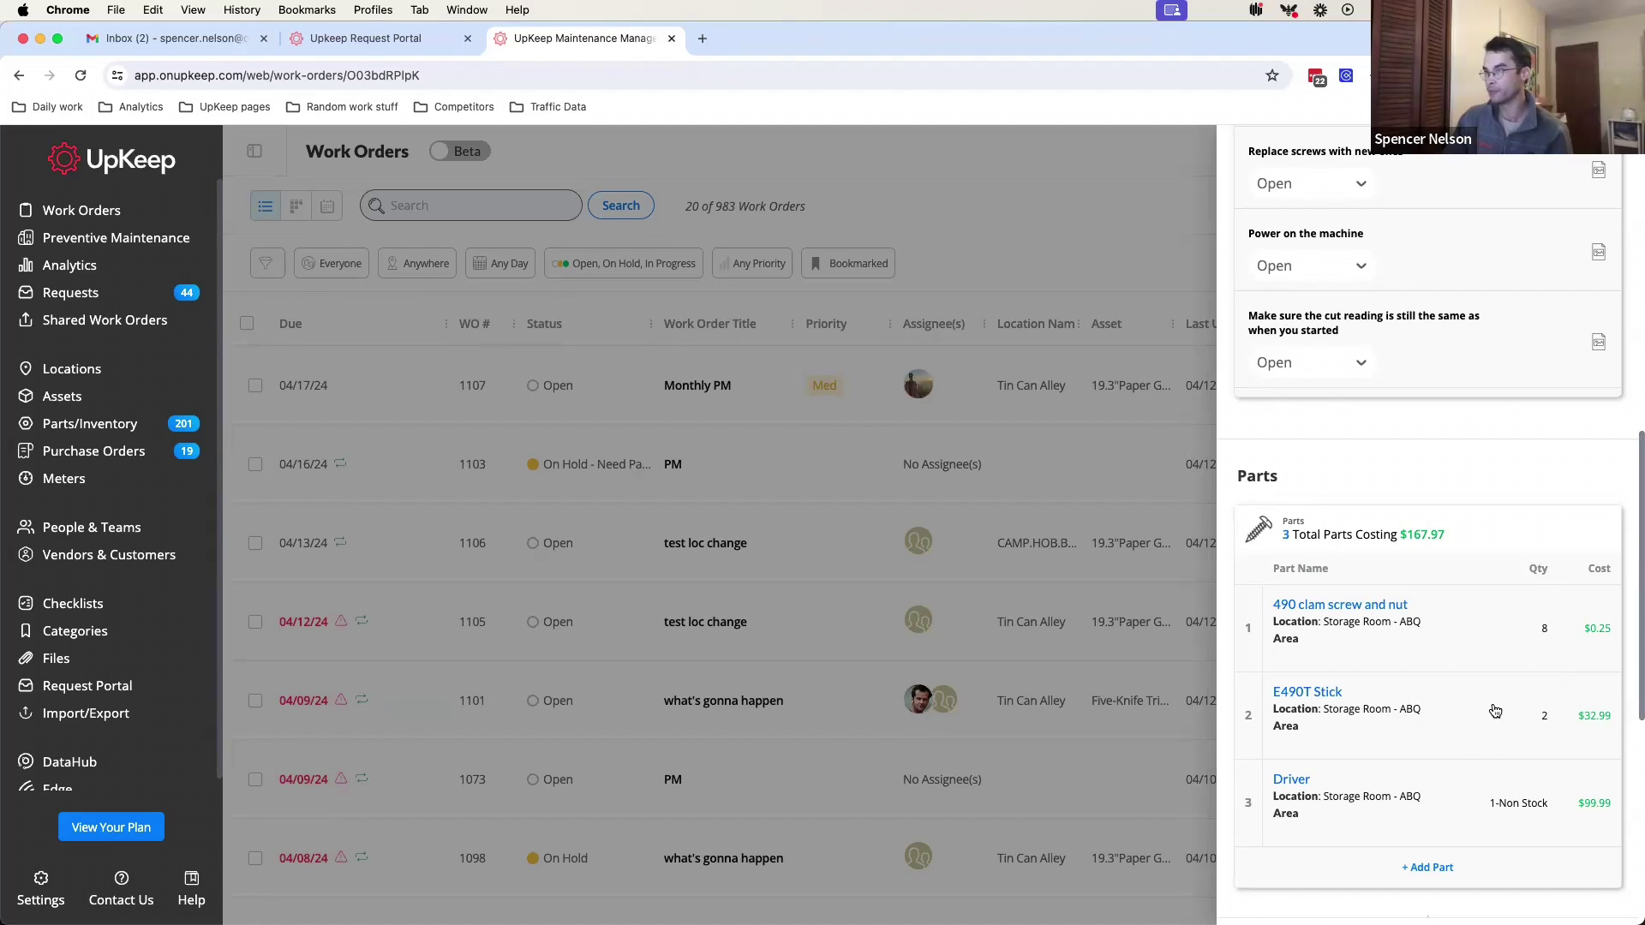
scroll(1497, 659, down, 15)
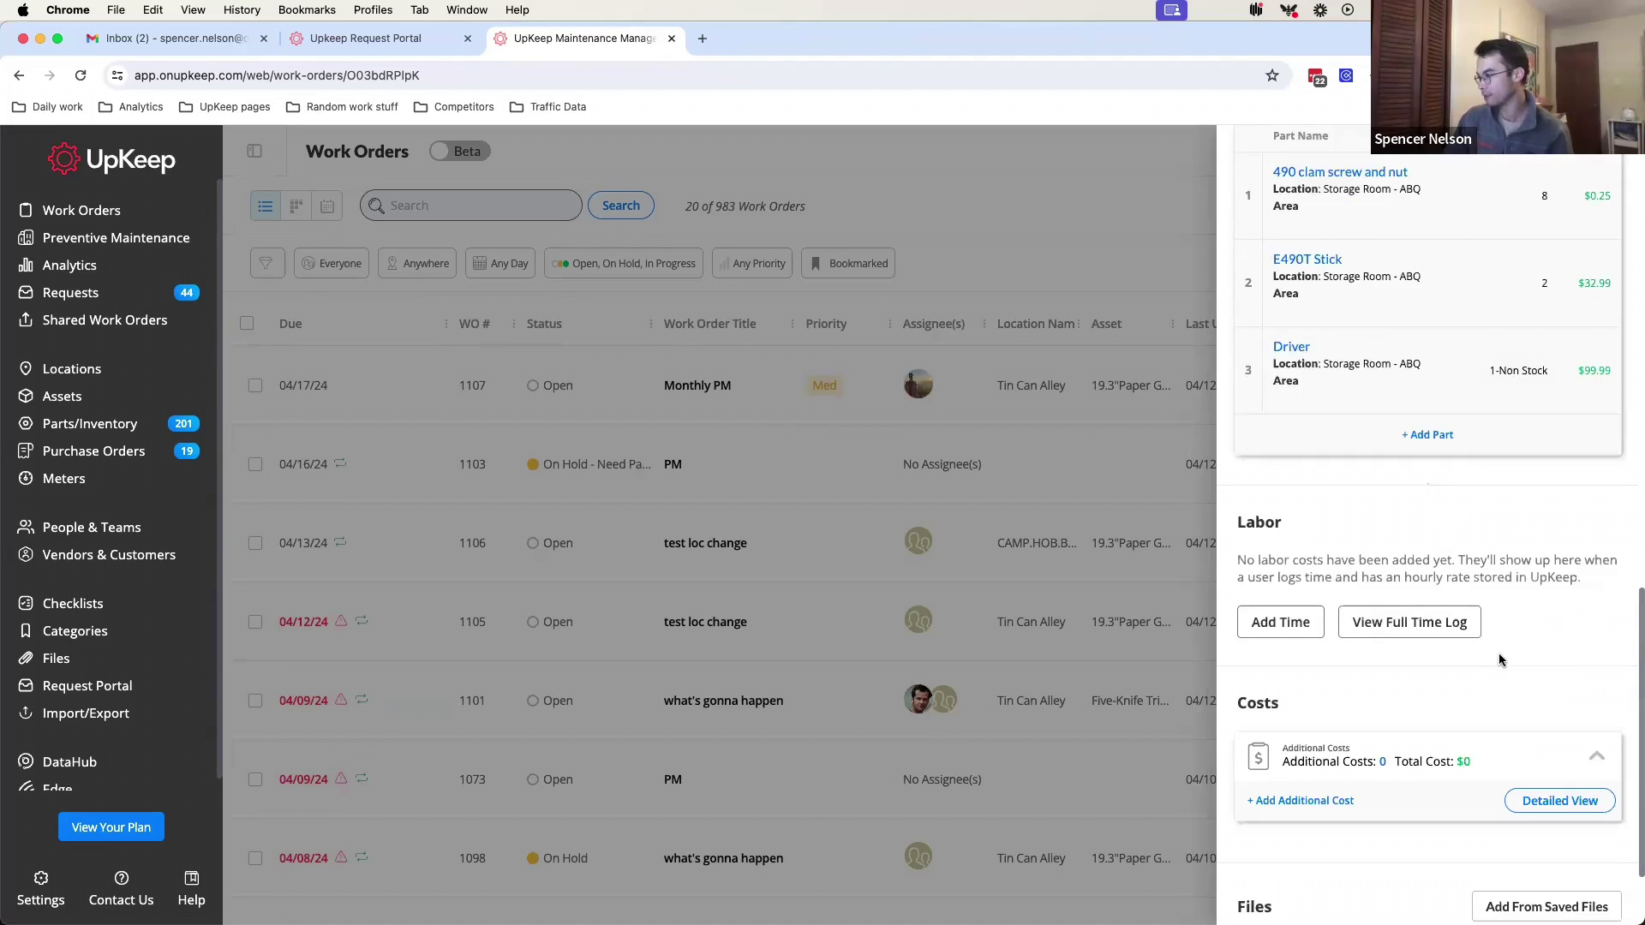
scroll(1497, 659, up, 4)
scroll(1547, 406, up, 10)
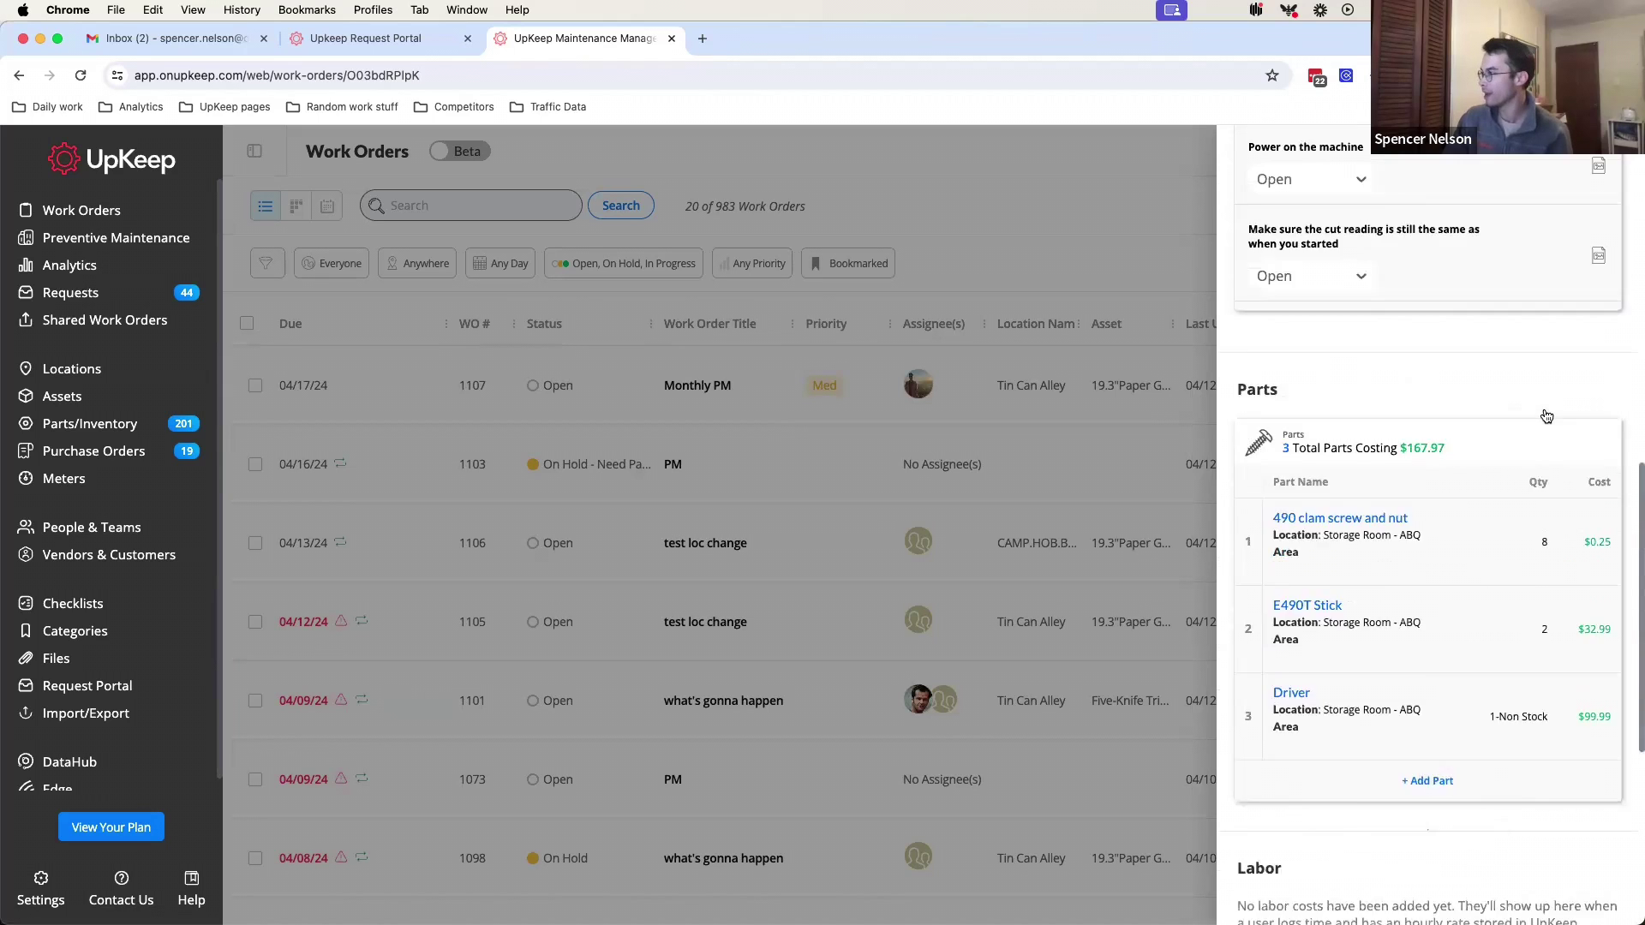
Step: Filter Purchase Orders to Partially Fulfilled and check the Restock order's received item quantities
click(896, 154)
click(93, 451)
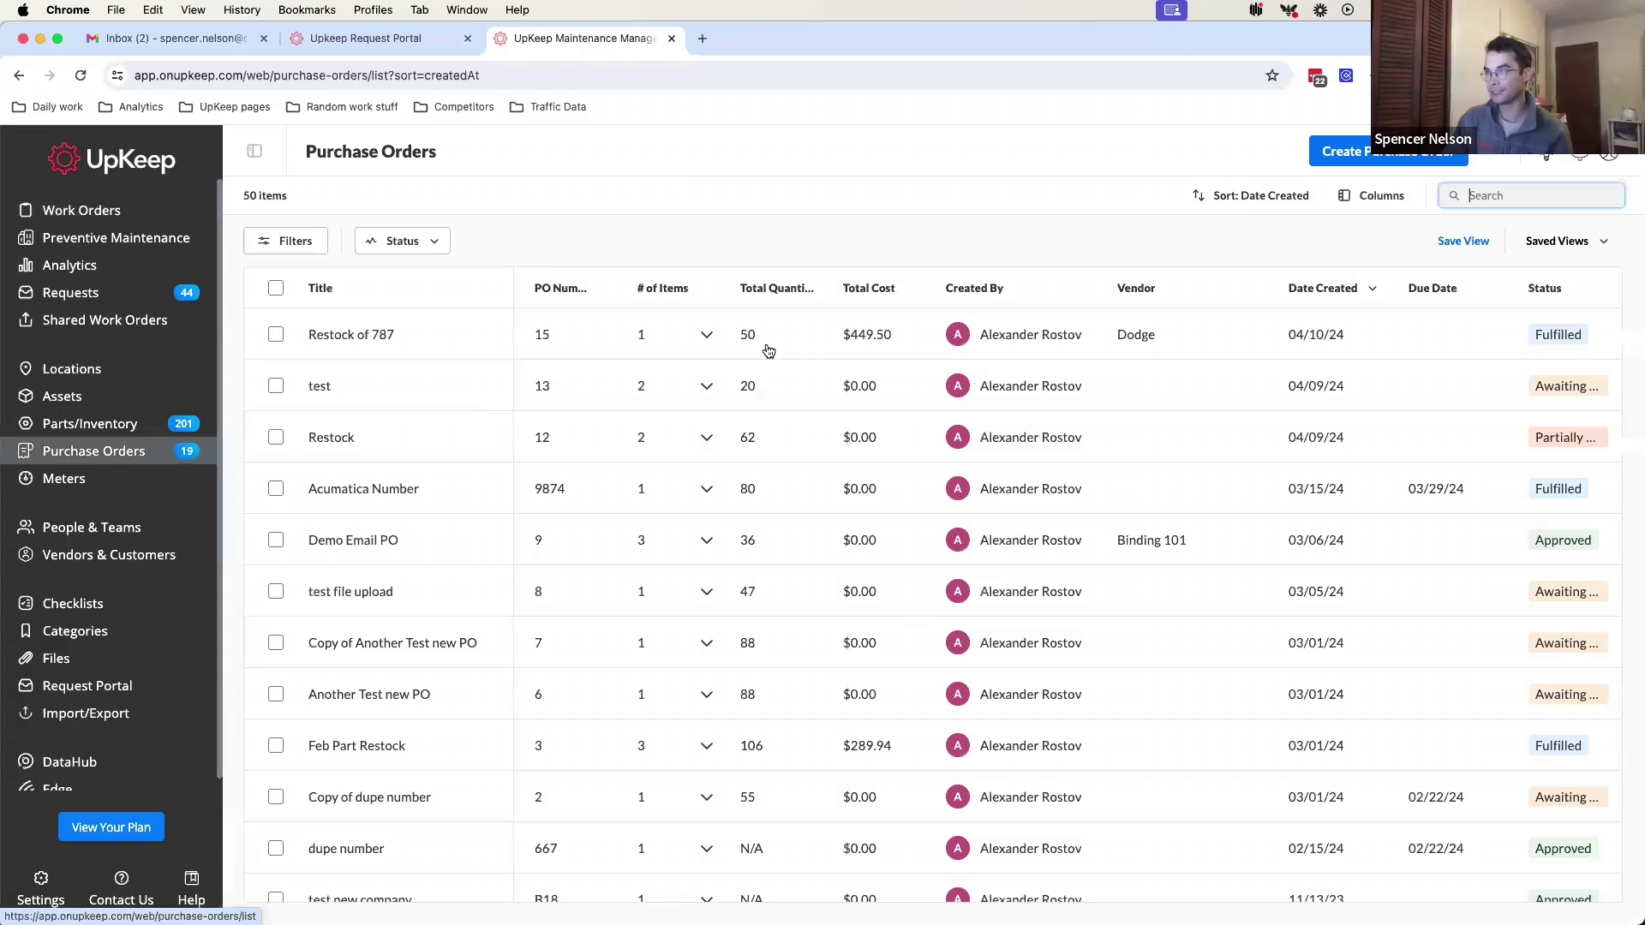
click(393, 242)
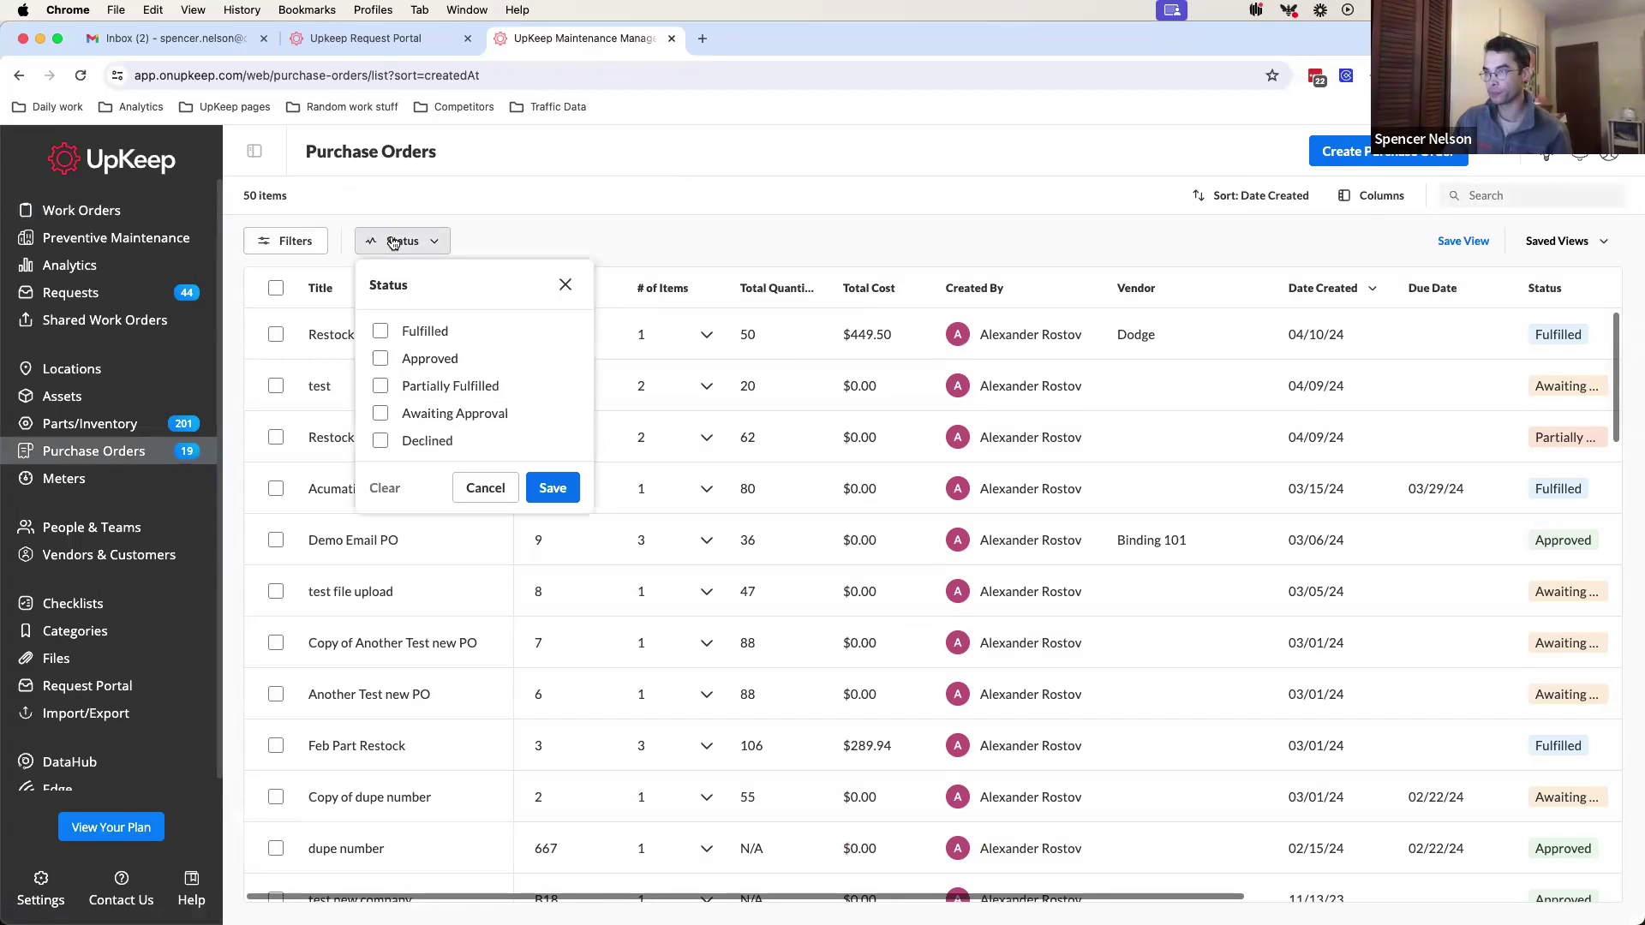
click(403, 382)
click(551, 485)
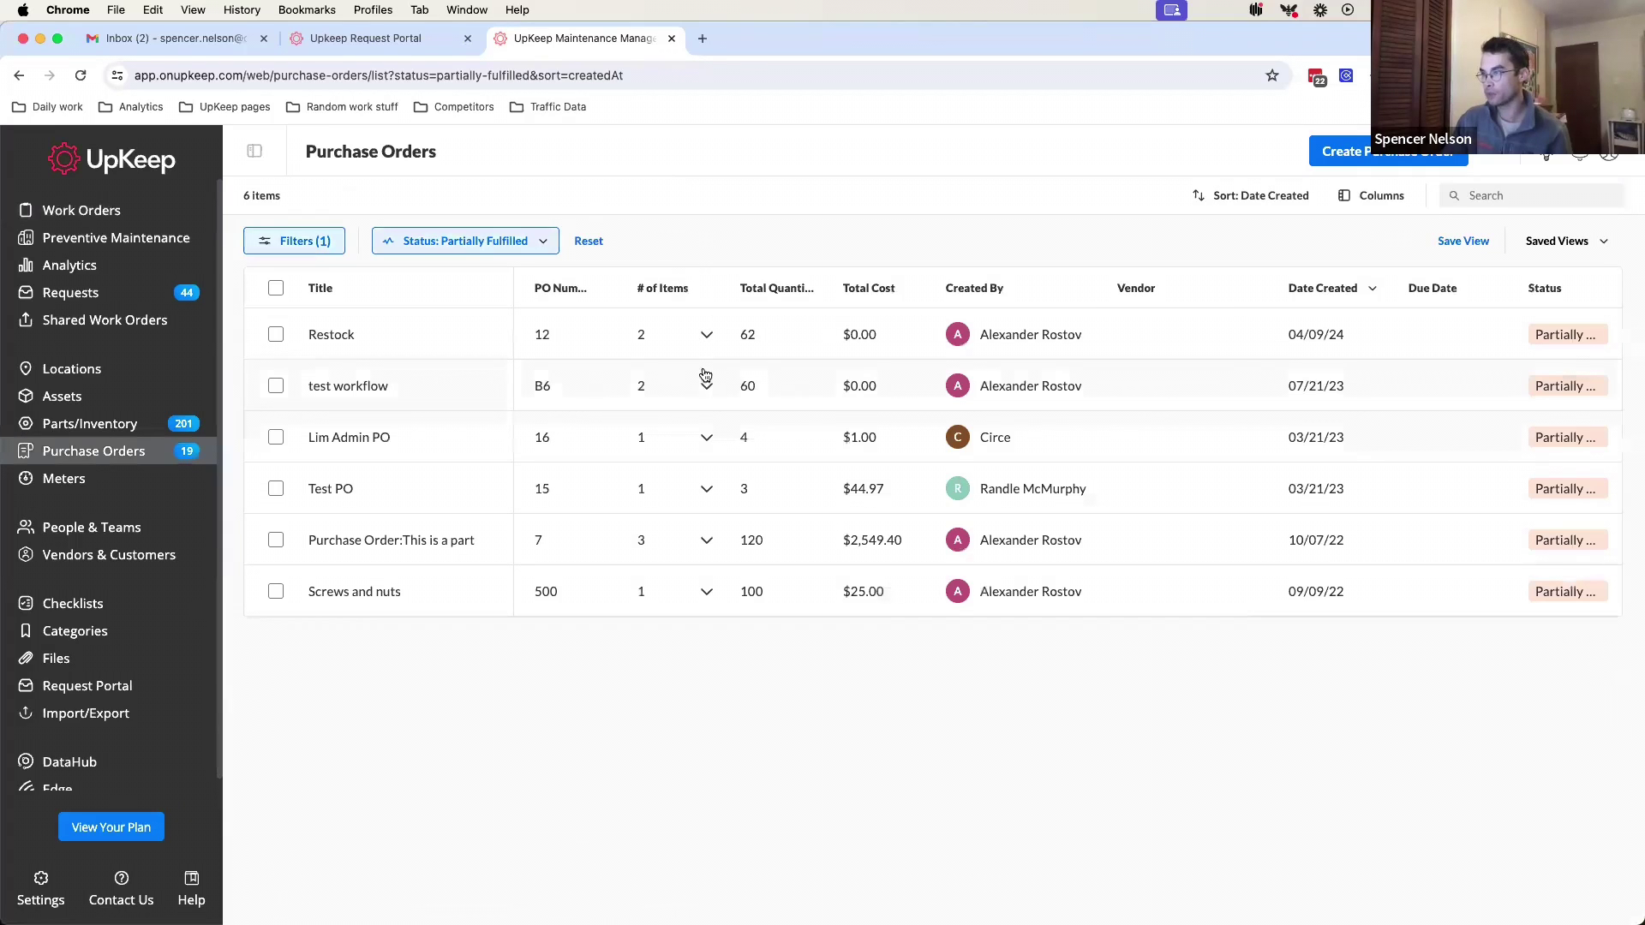
click(706, 335)
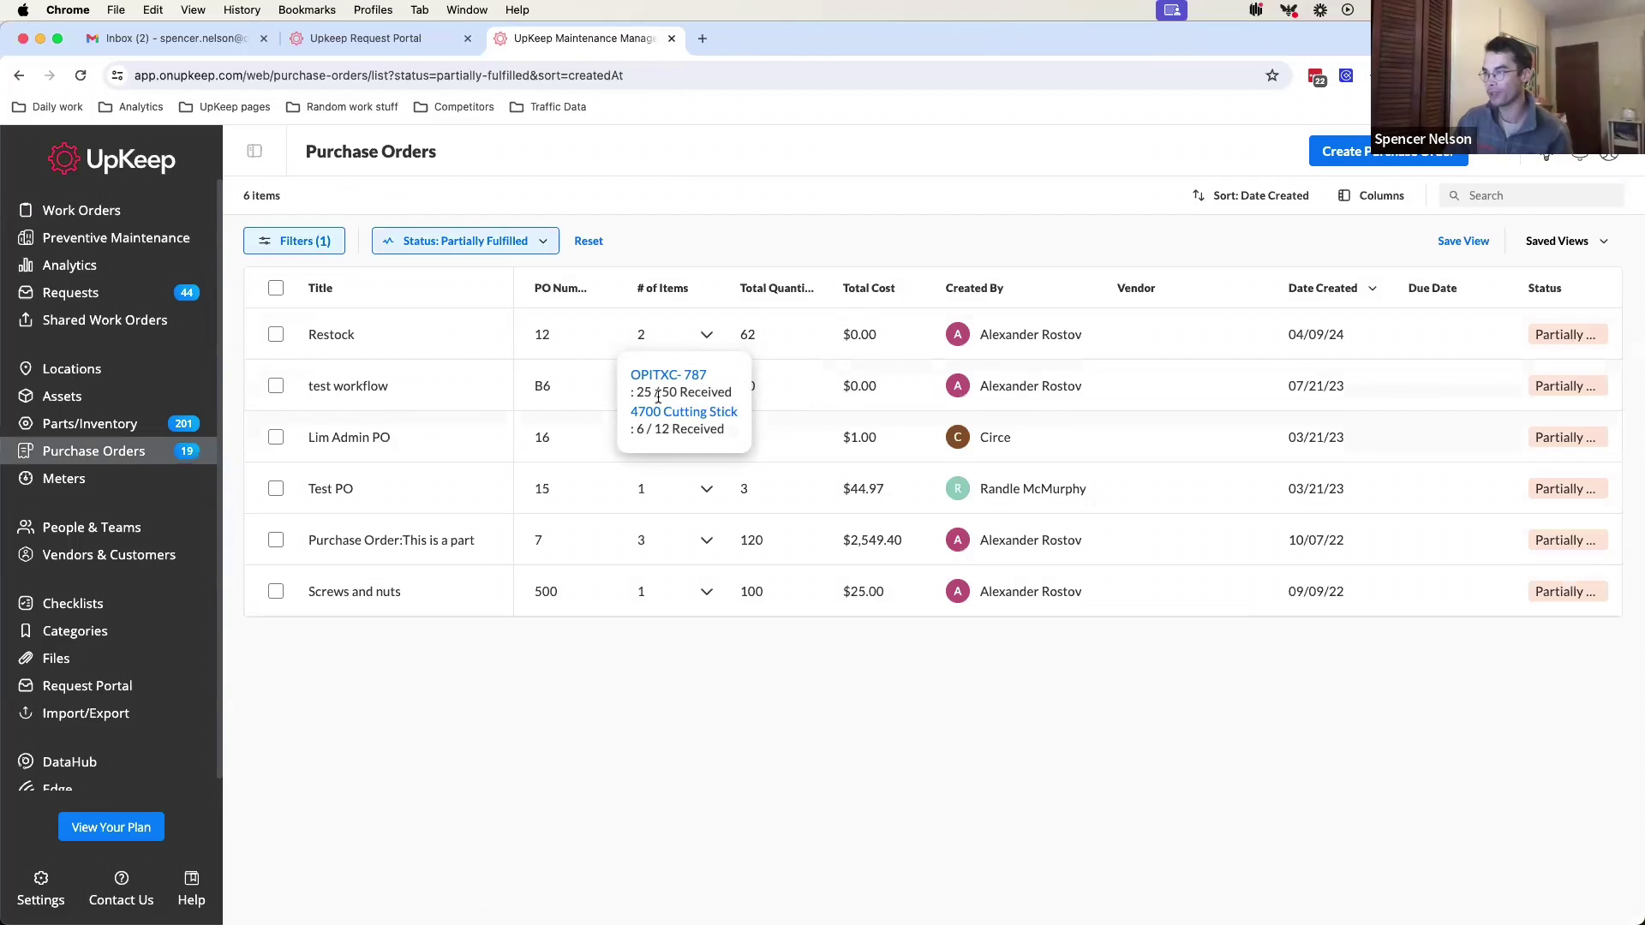
click(703, 253)
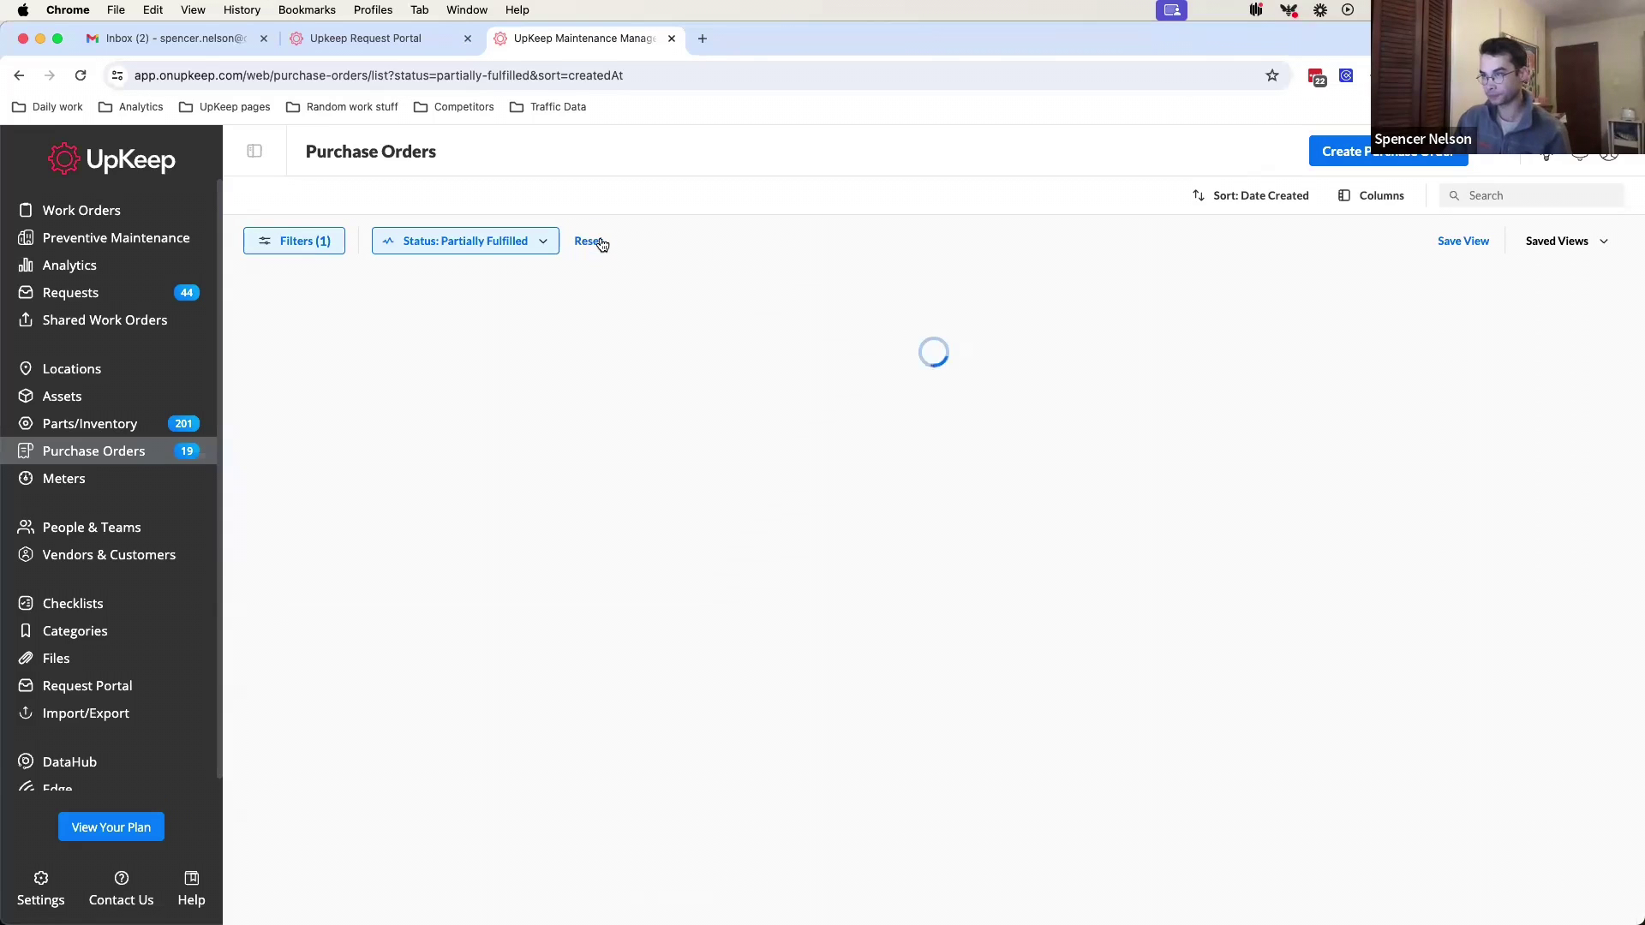
Step: Replace the Partially Fulfilled filter with an Approved status filter on Purchase Orders
click(600, 242)
click(429, 240)
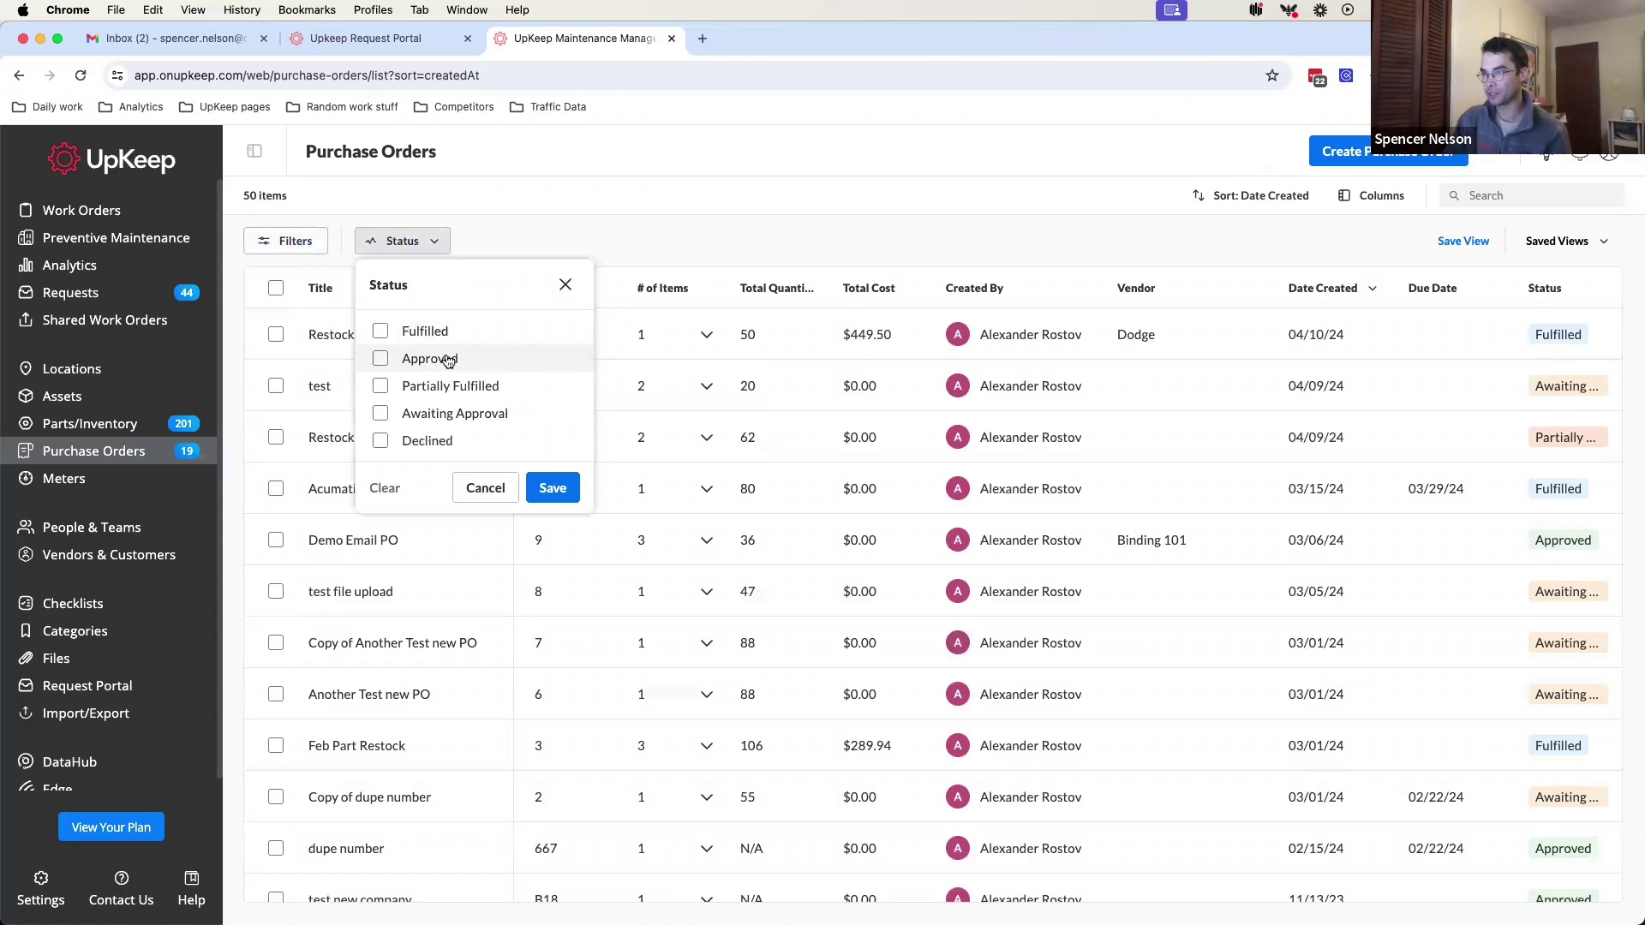
click(447, 361)
click(555, 488)
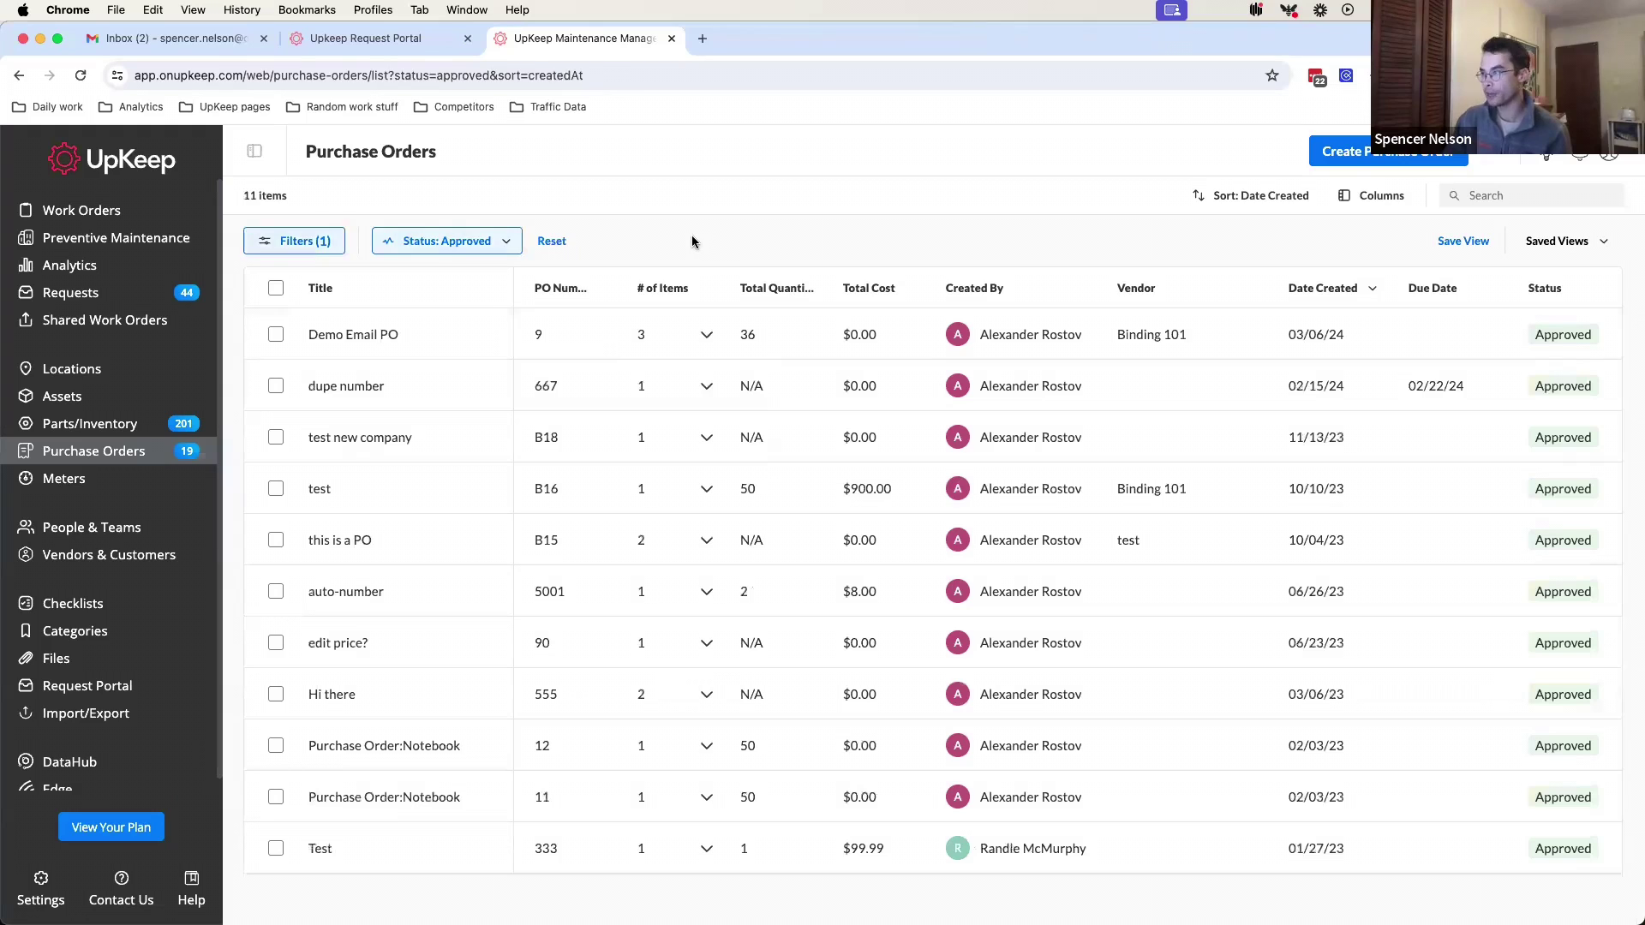
Step: Email the Demo Email PO purchase order and check the inbox
click(363, 342)
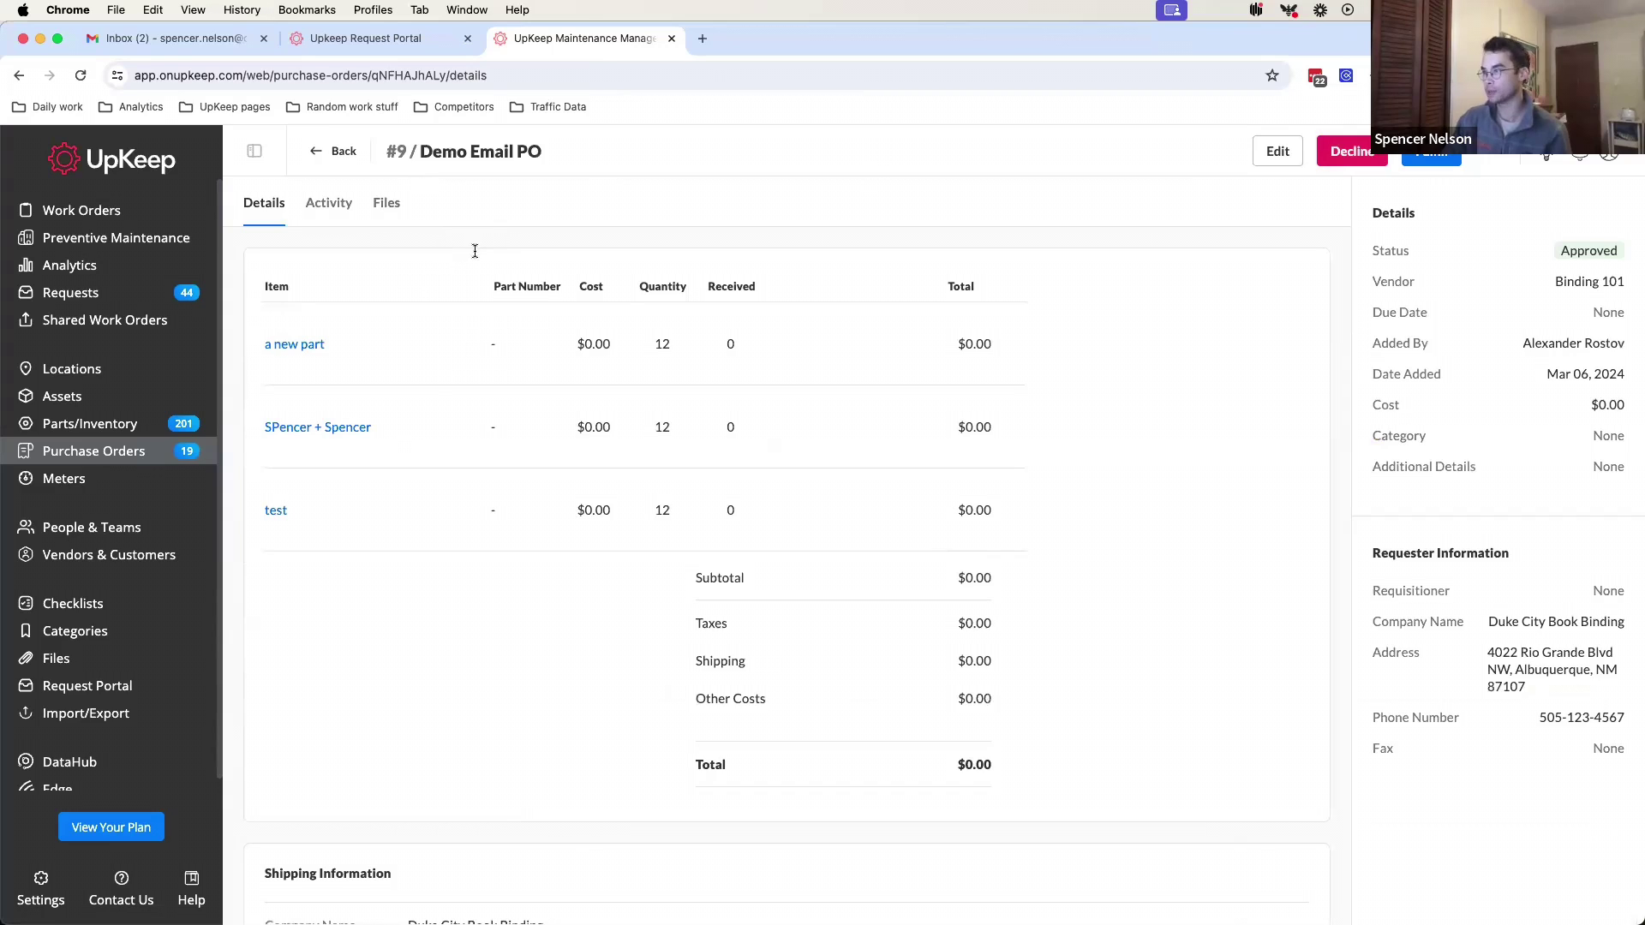
click(1490, 157)
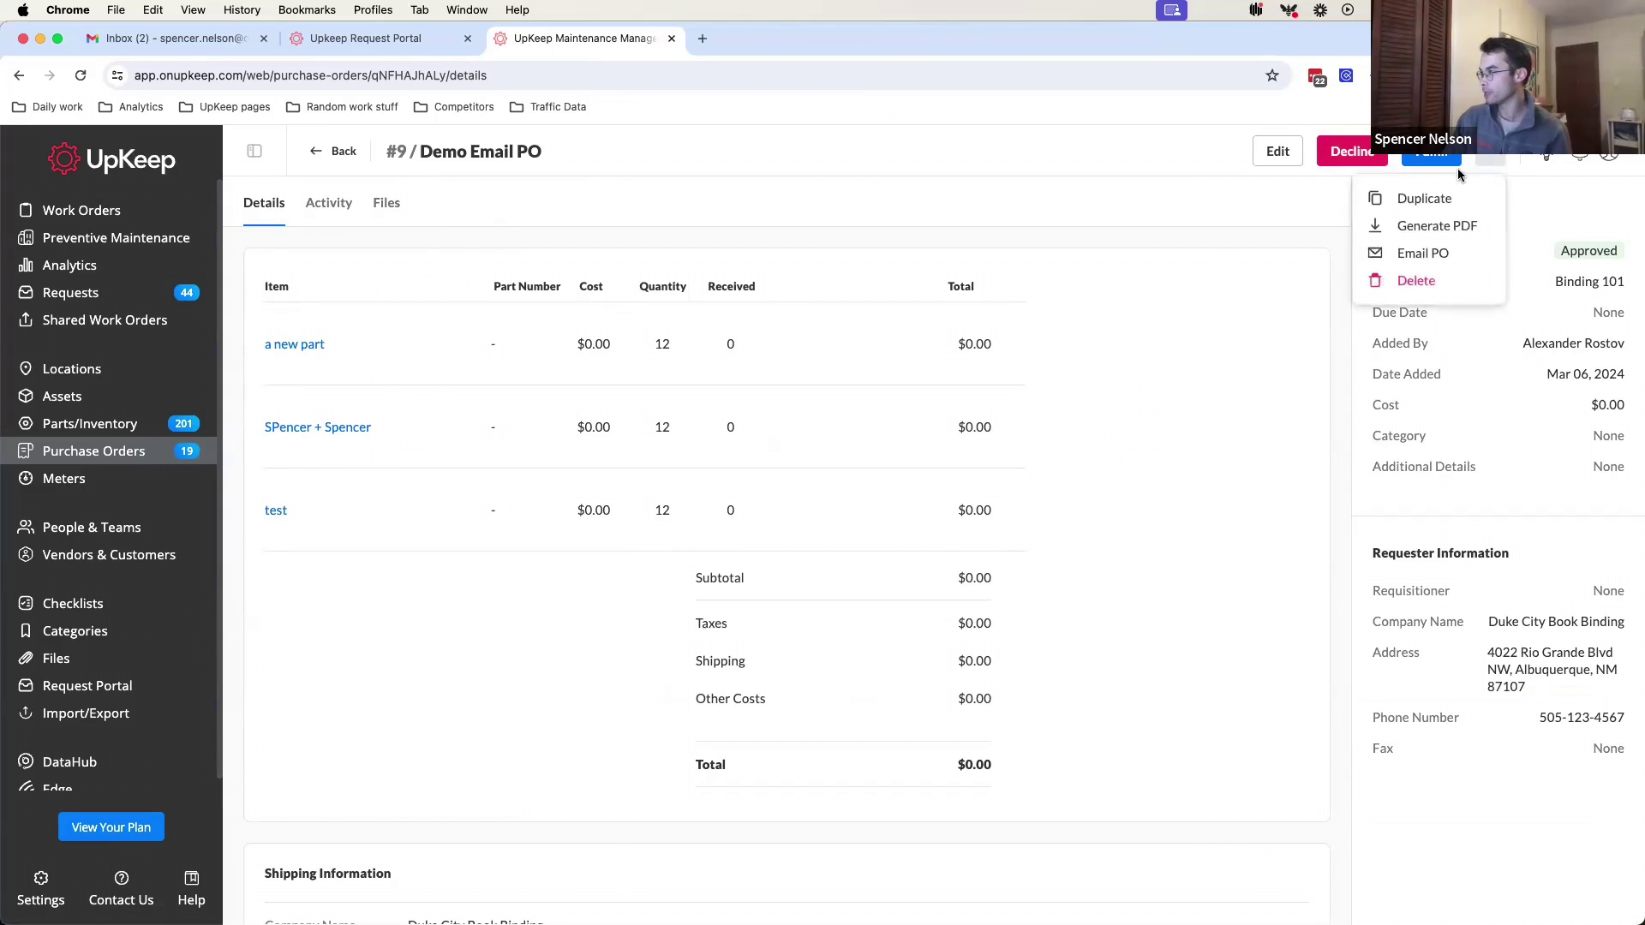
click(1423, 254)
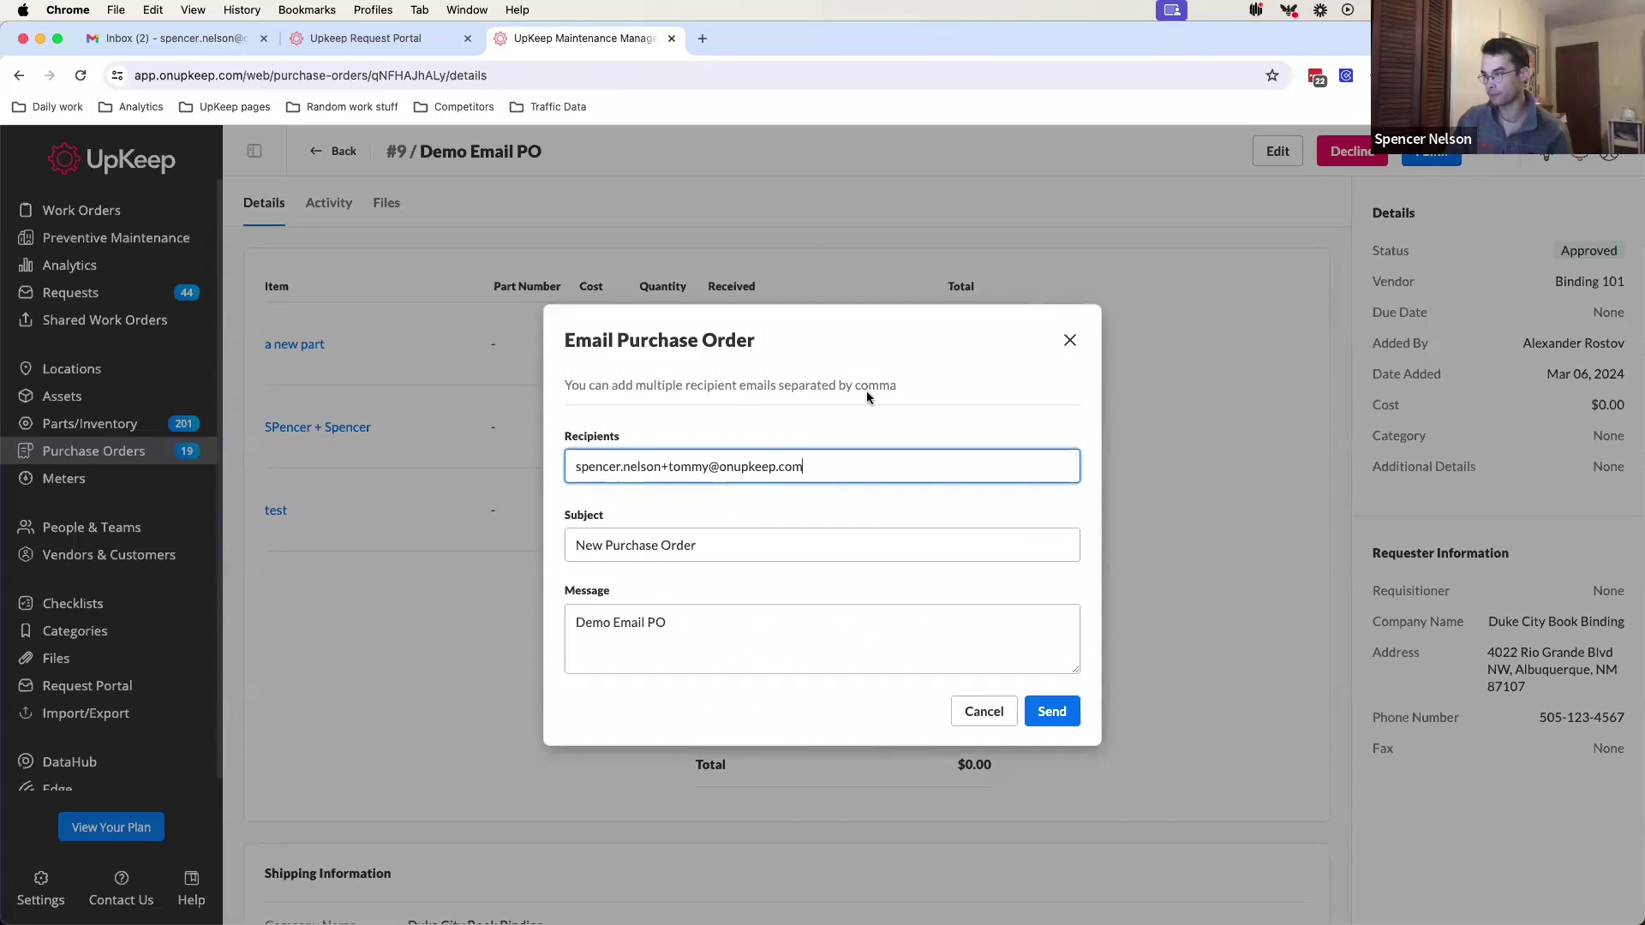
click(197, 37)
Step: Preview Demo Email PO.pdf in Gmail's New Purchase Order email, then return to UpKeep
click(442, 332)
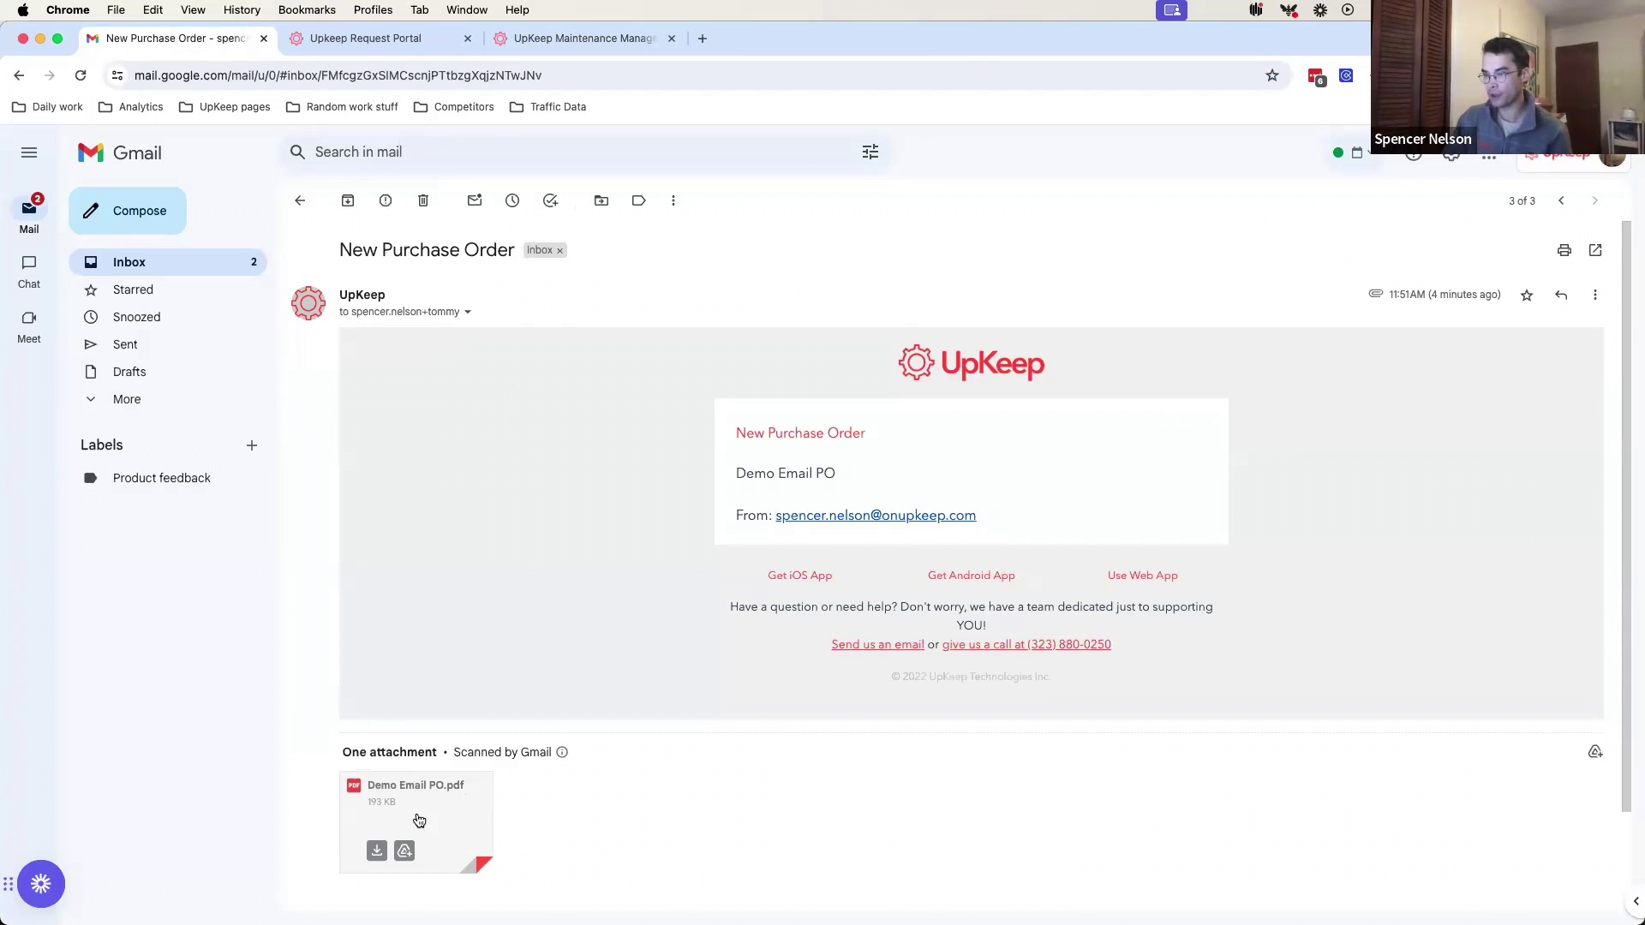
click(415, 816)
scroll(674, 499, up, 3)
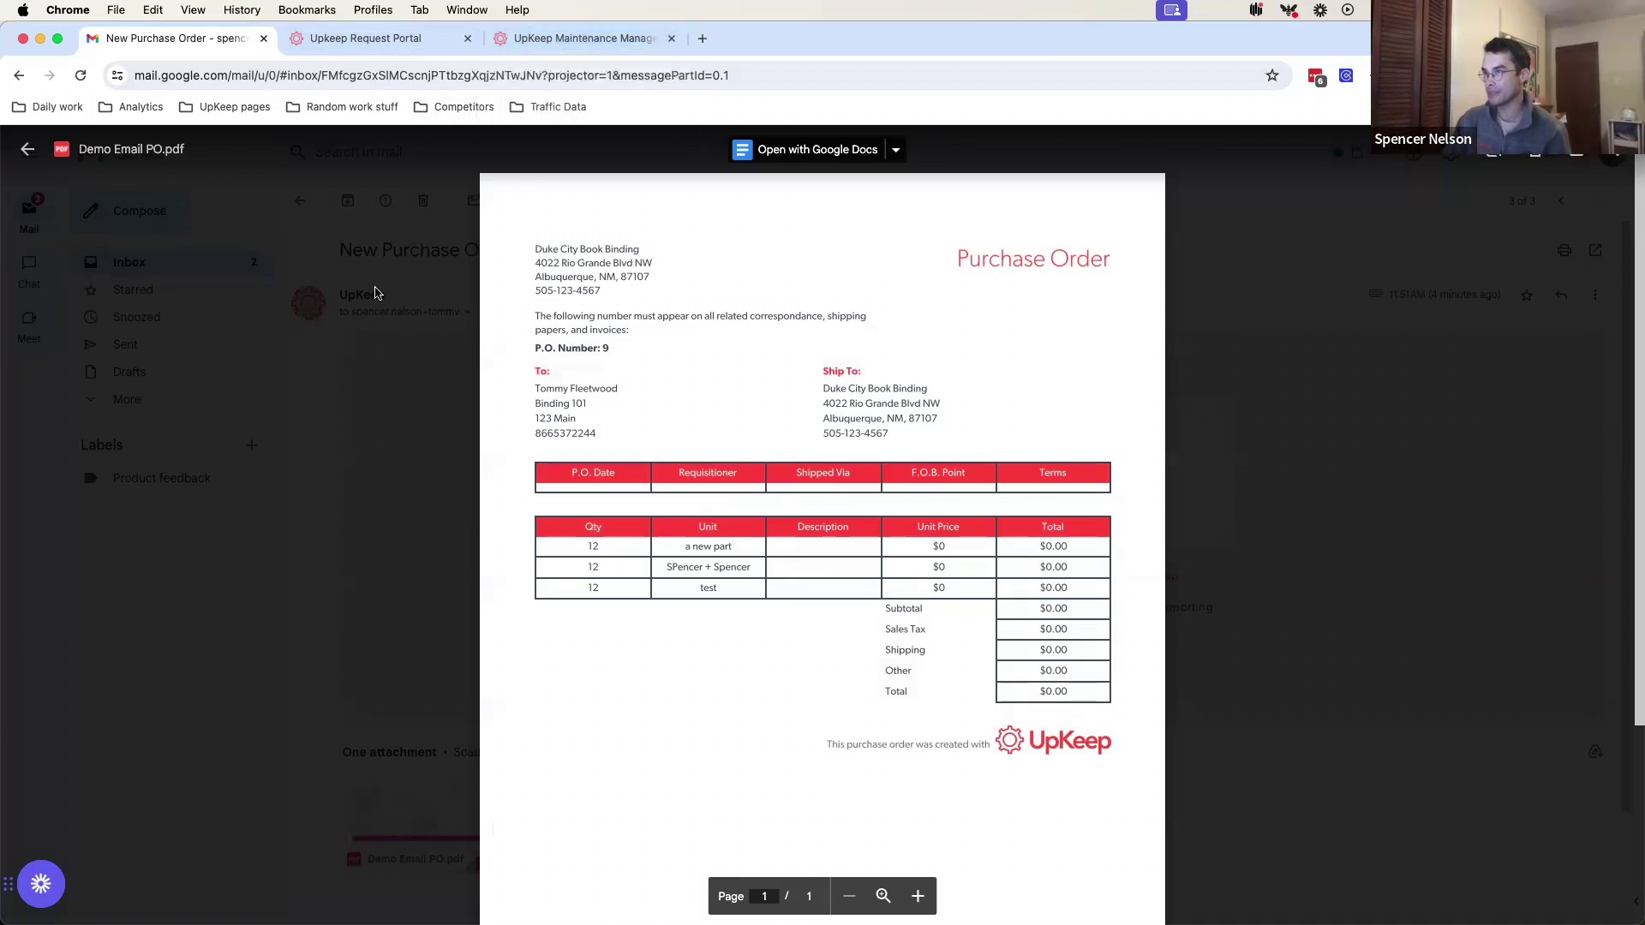
key(super+3)
Step: Close the Email Purchase Order dialog for #9 Demo Email PO
click(1070, 341)
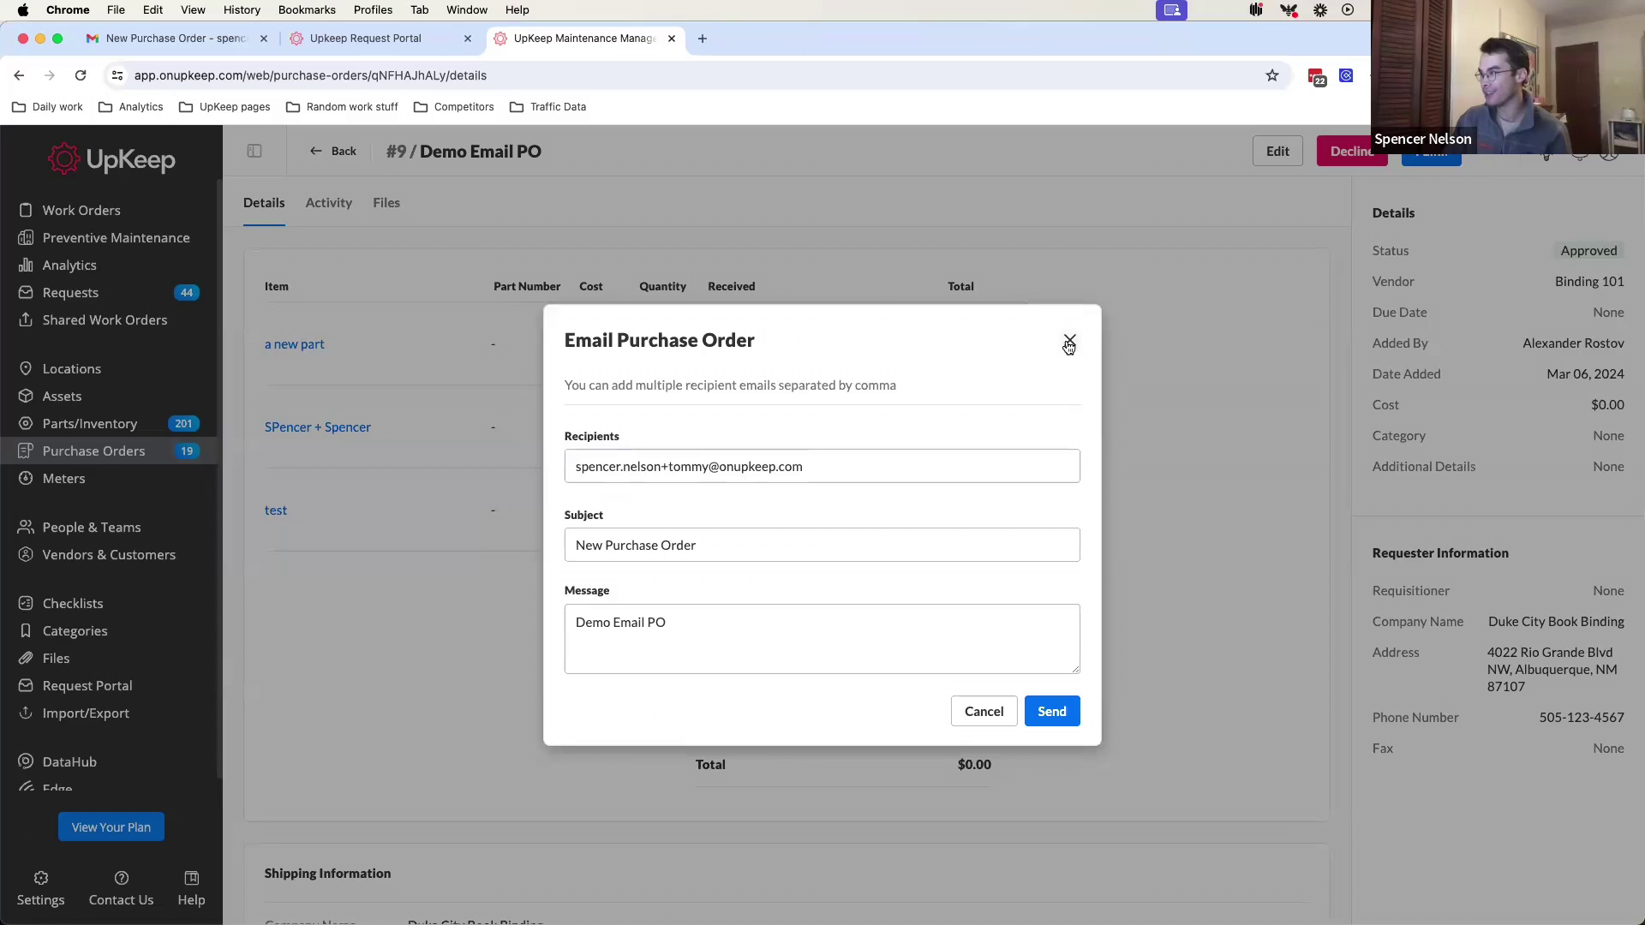